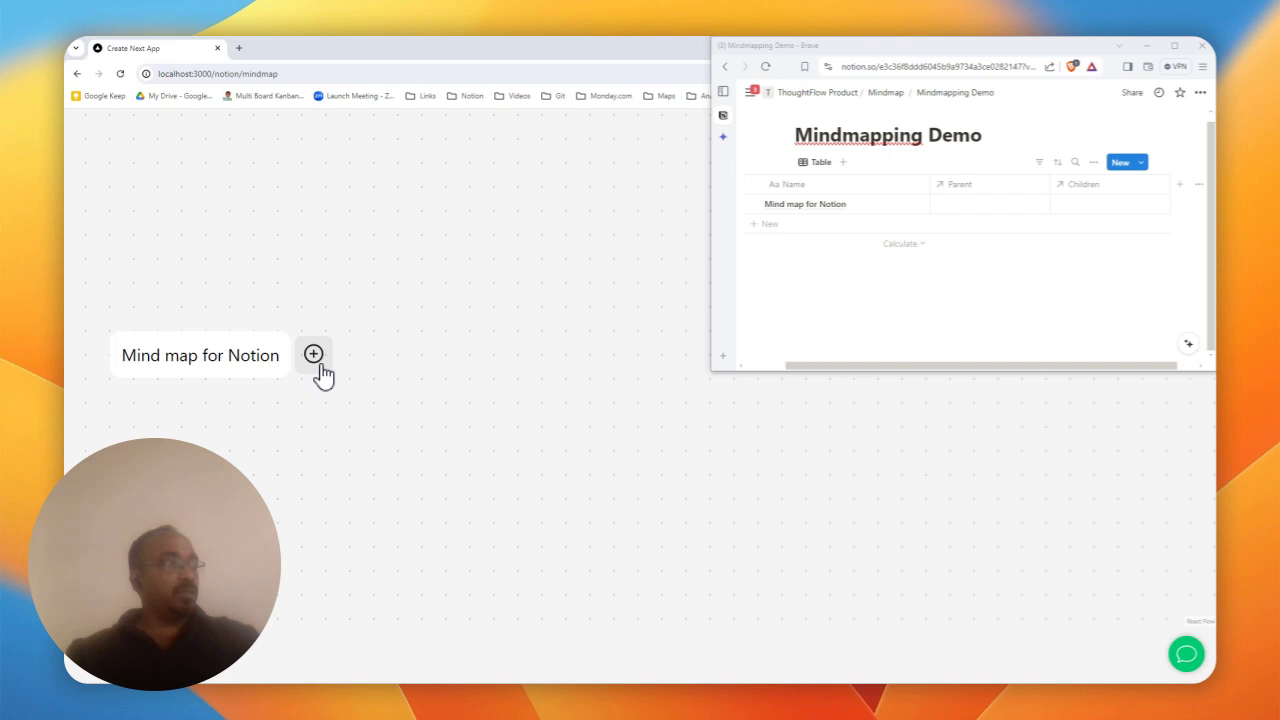
# - Add a Why? branch under the Mind map for Notion root node
pyautogui.click(313, 354)
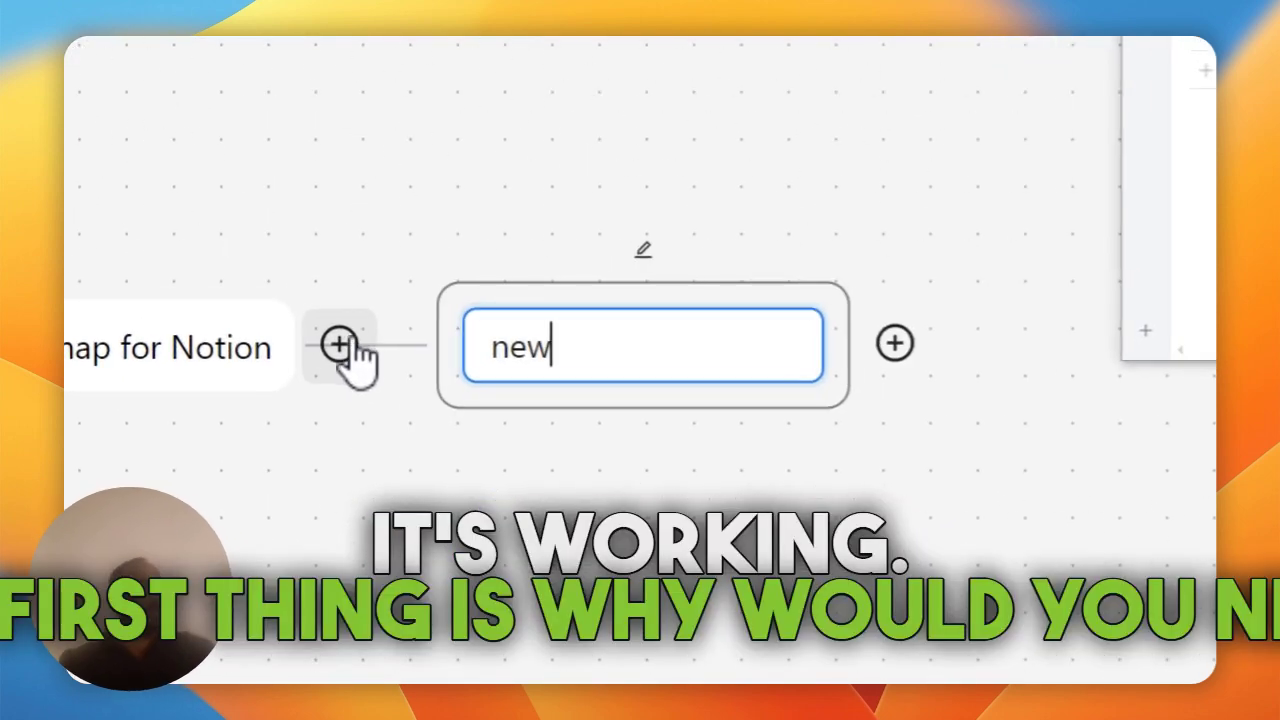
pyautogui.doubleClick(569, 368)
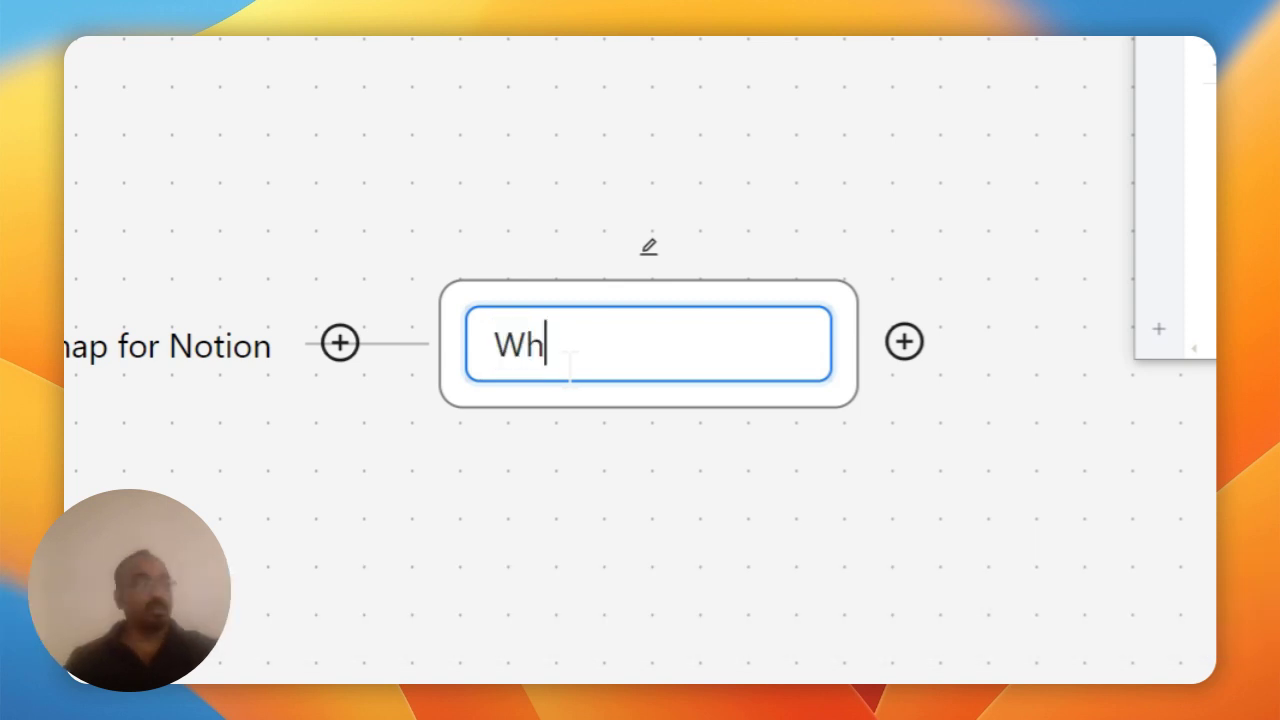
pyautogui.write('Why?')
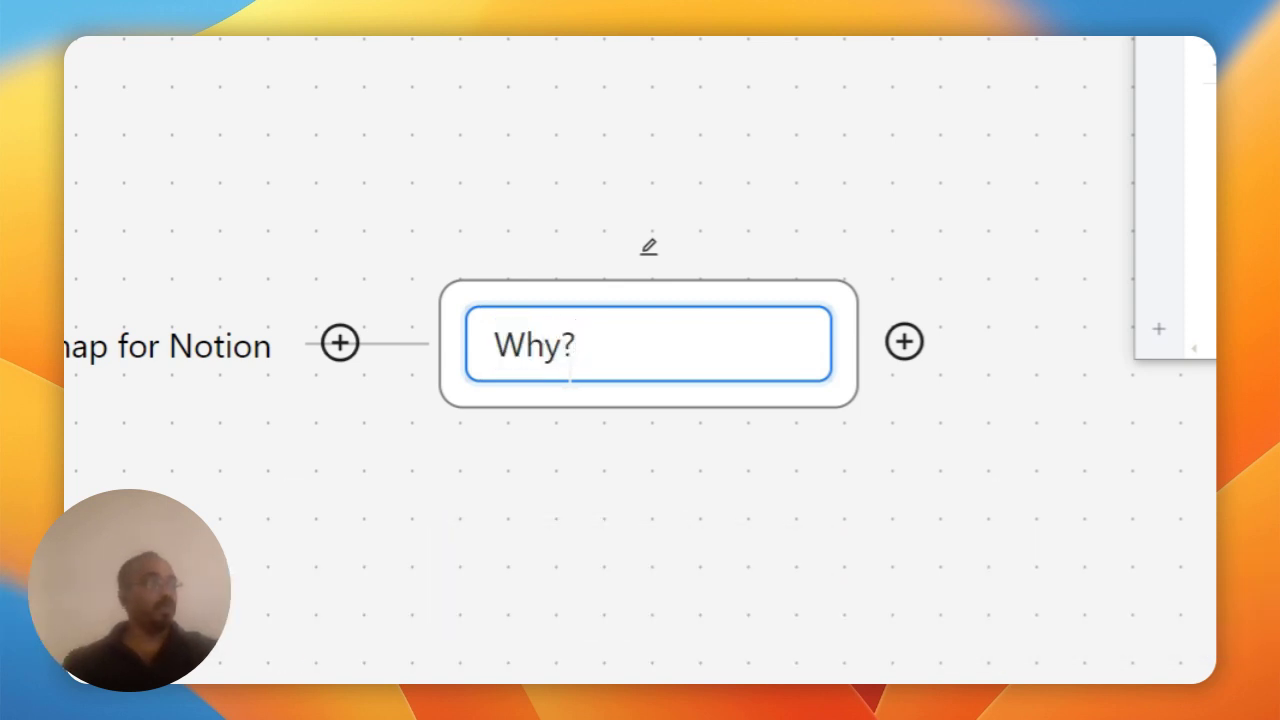
pyautogui.click(900, 500)
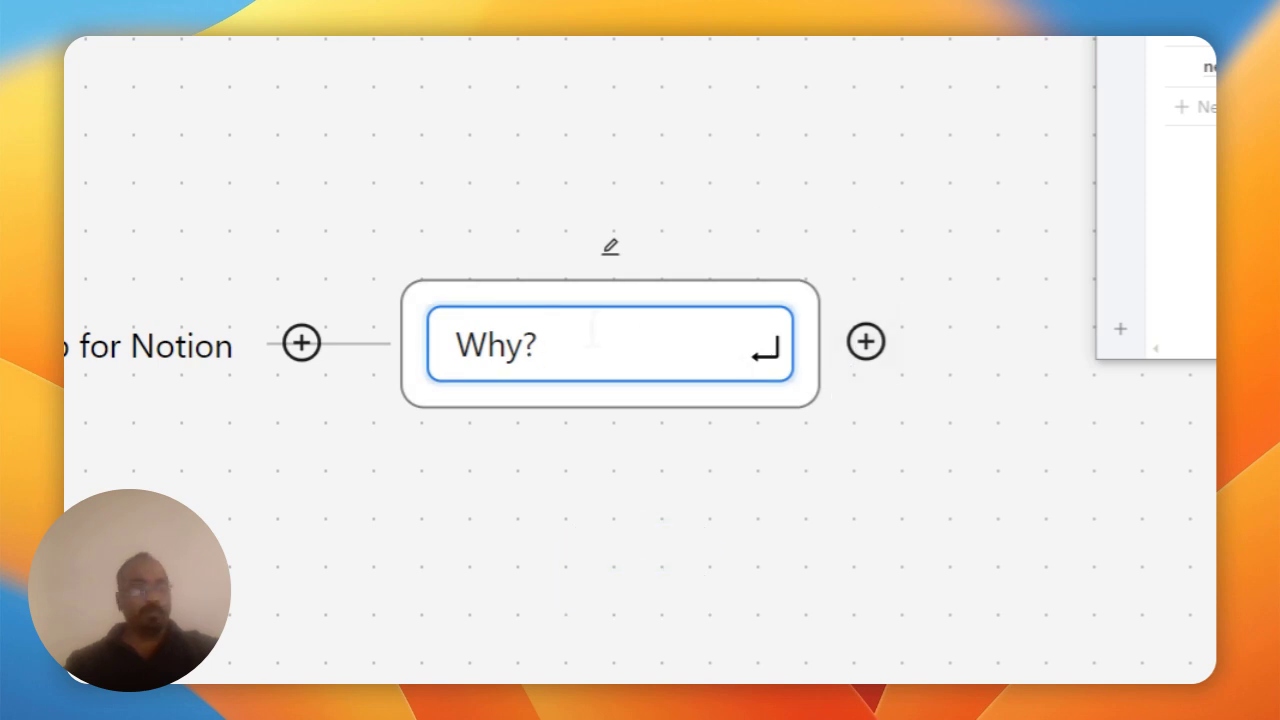
pyautogui.press('Return')
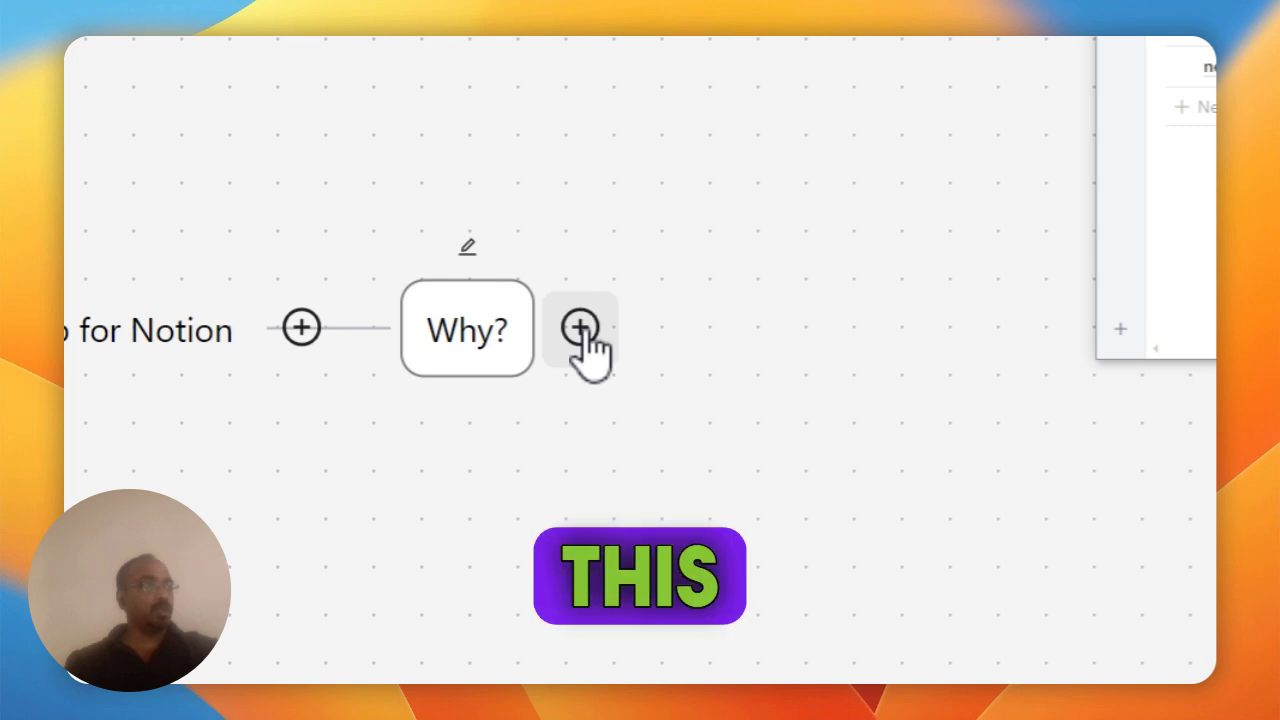
# - Add Communicate Ideas as a child of Why?
pyautogui.moveTo(680, 214); pyautogui.dragTo(609, 208)
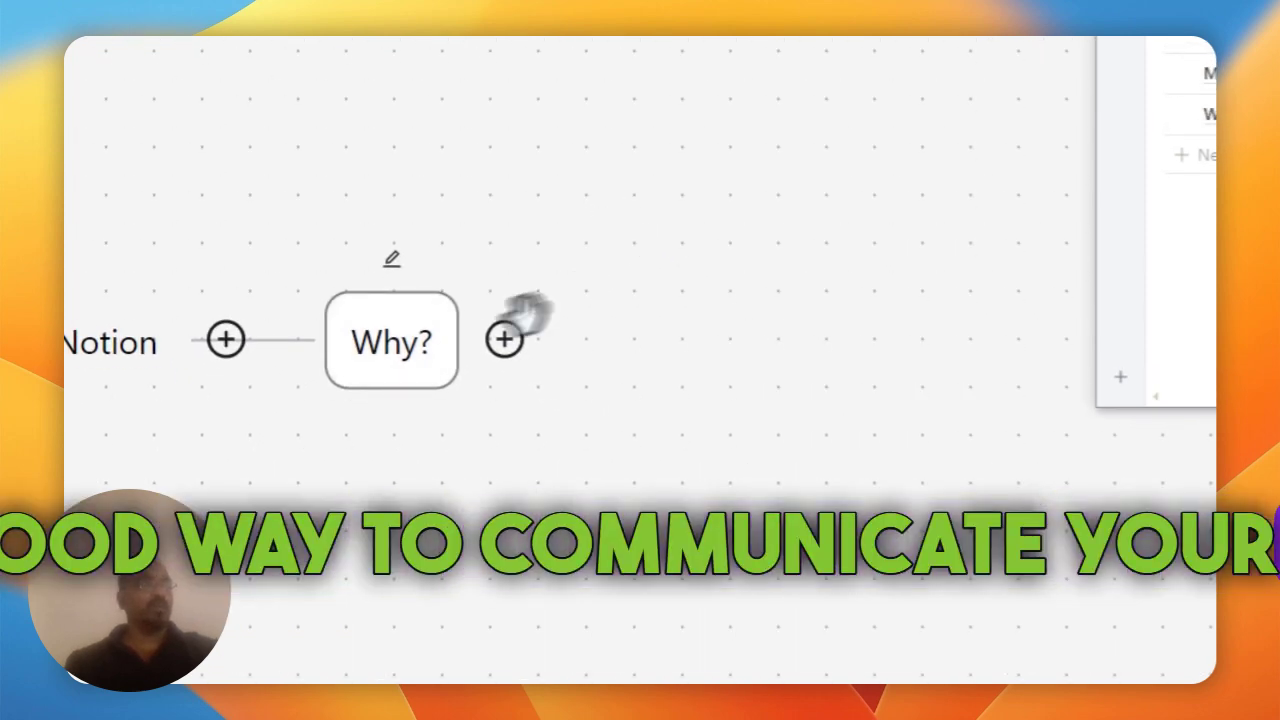
pyautogui.click(502, 341)
pyautogui.write('new')
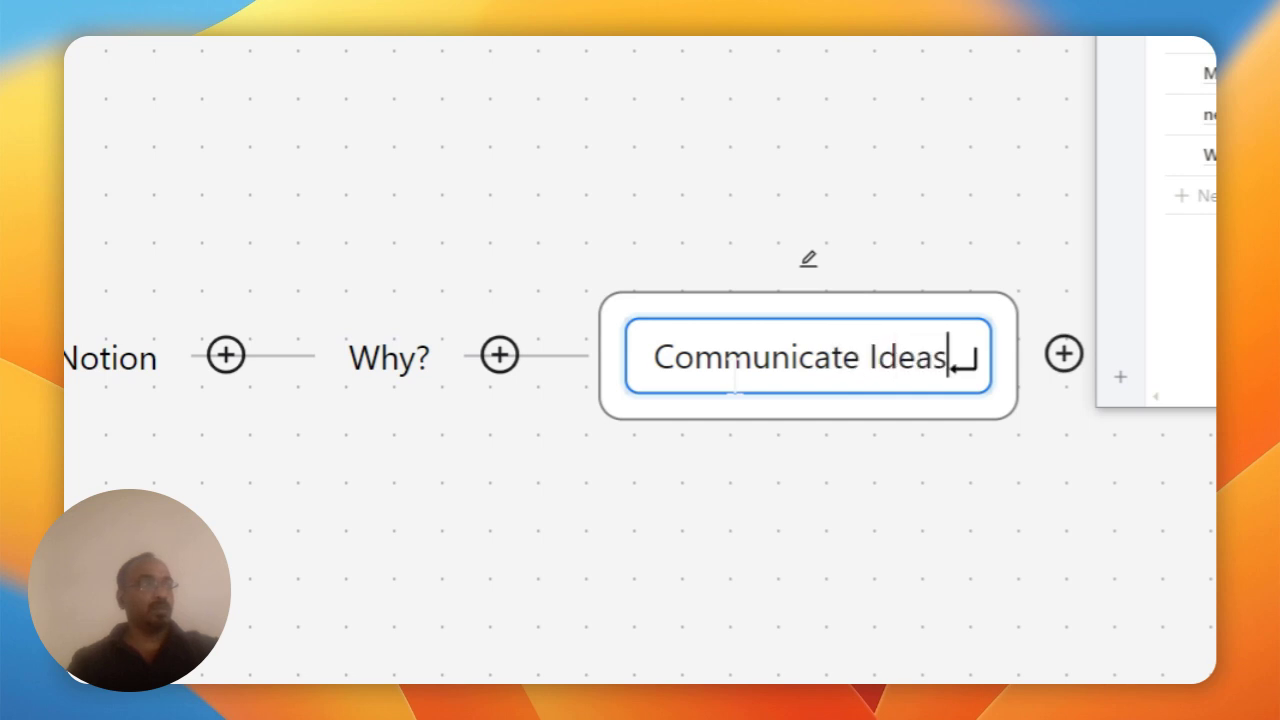
pyautogui.press('Return')
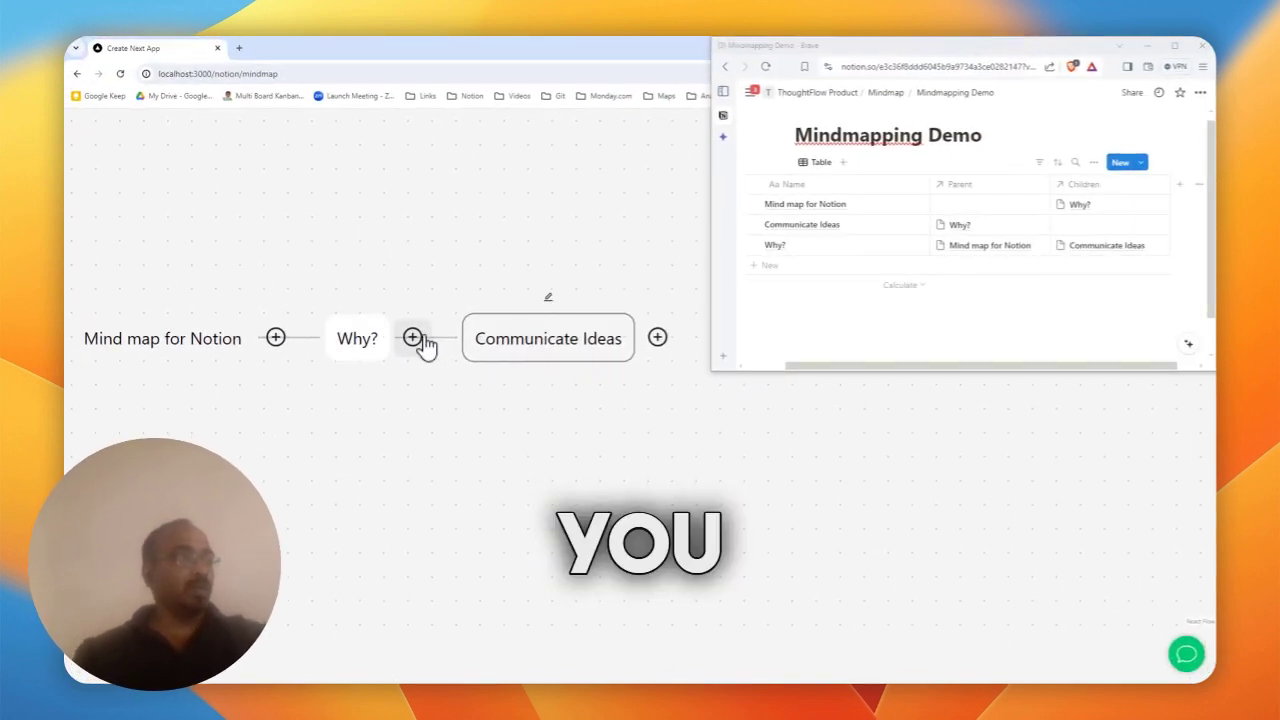
# - Add a Brainstorming node beneath Why?, beside Communicate Ideas
pyautogui.click(418, 338)
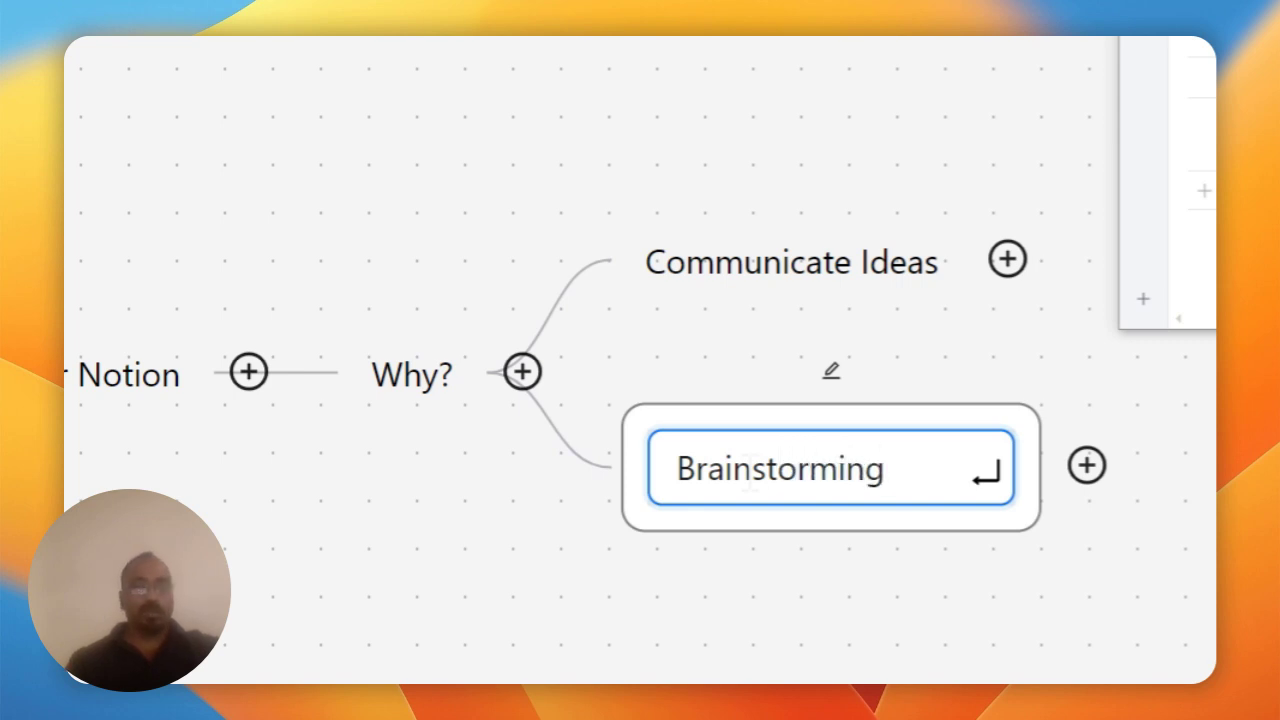
pyautogui.press('Return')
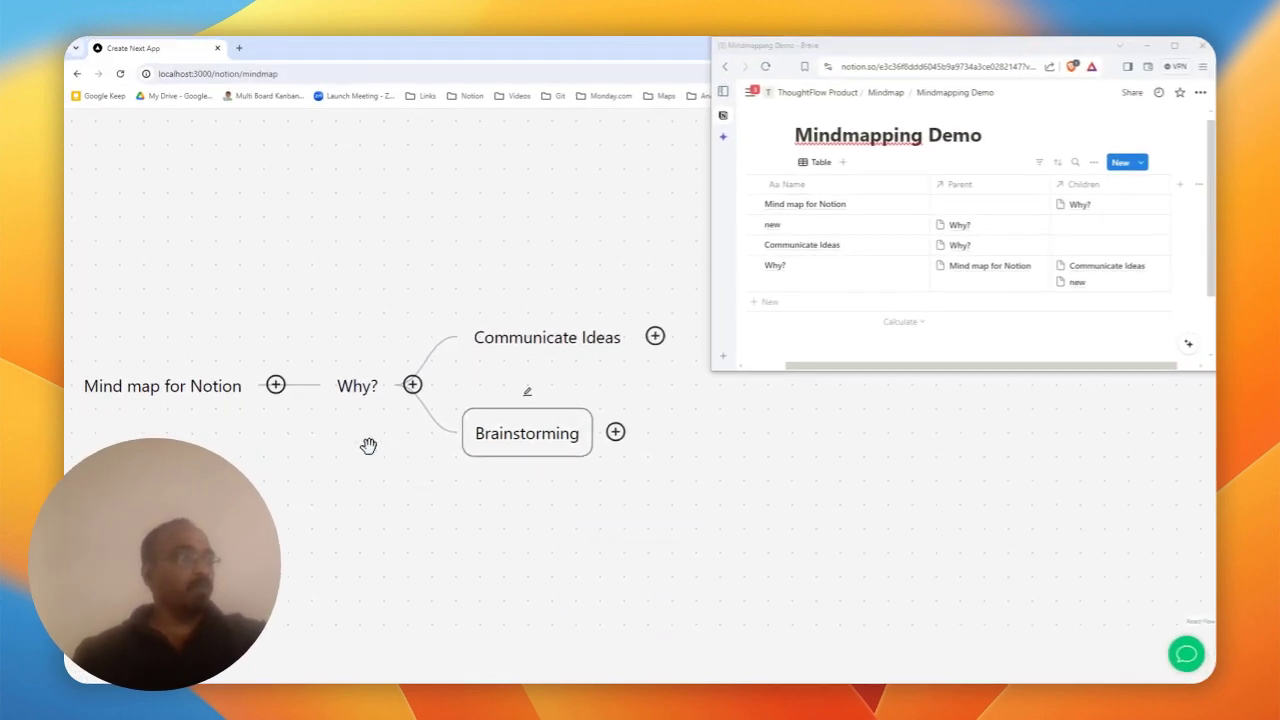
pyautogui.rightClick(378, 407)
pyautogui.click(400, 487)
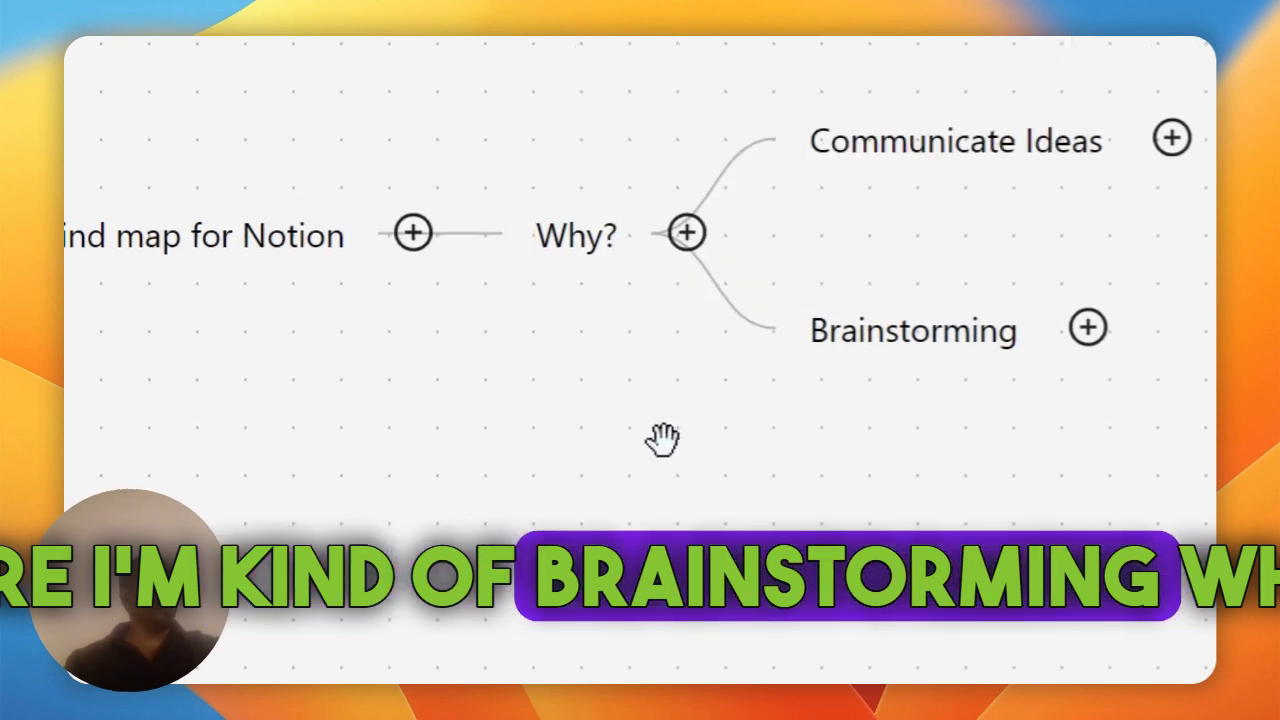
pyautogui.moveTo(663, 438); pyautogui.dragTo(652, 291)
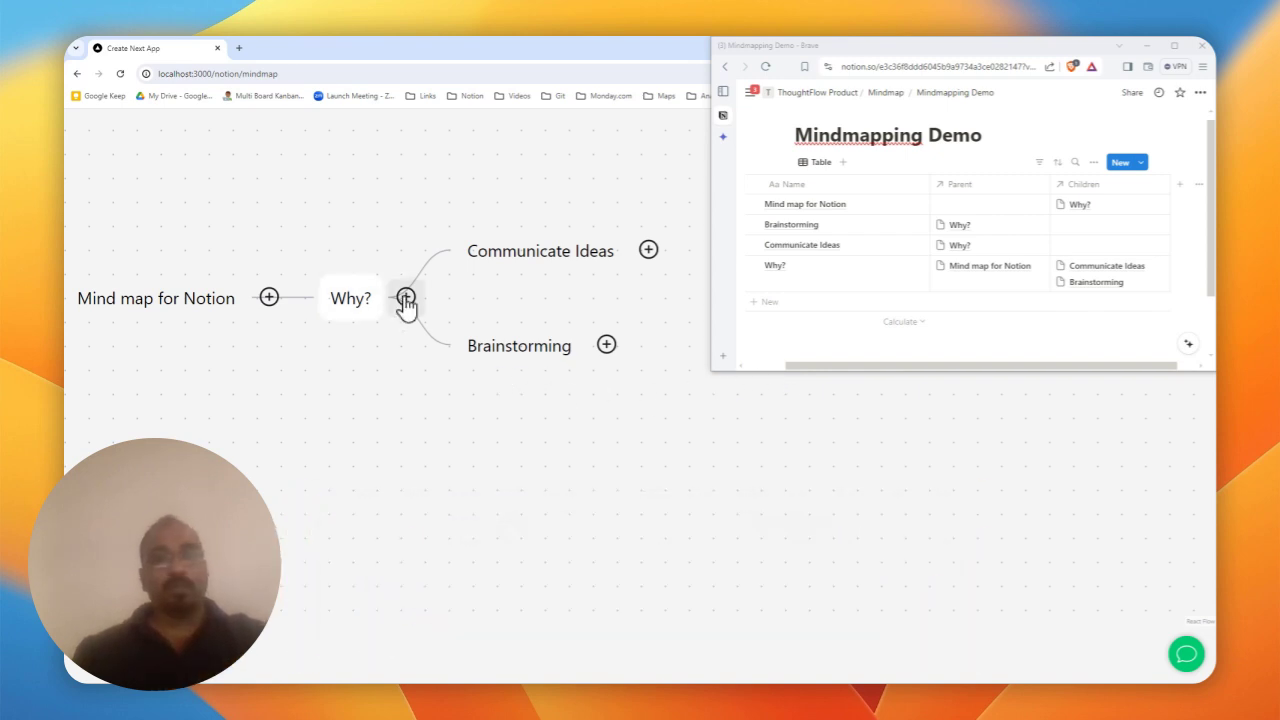
# - Add 'Turning Ideas into Actions' as the third child of Why?
pyautogui.click(405, 299)
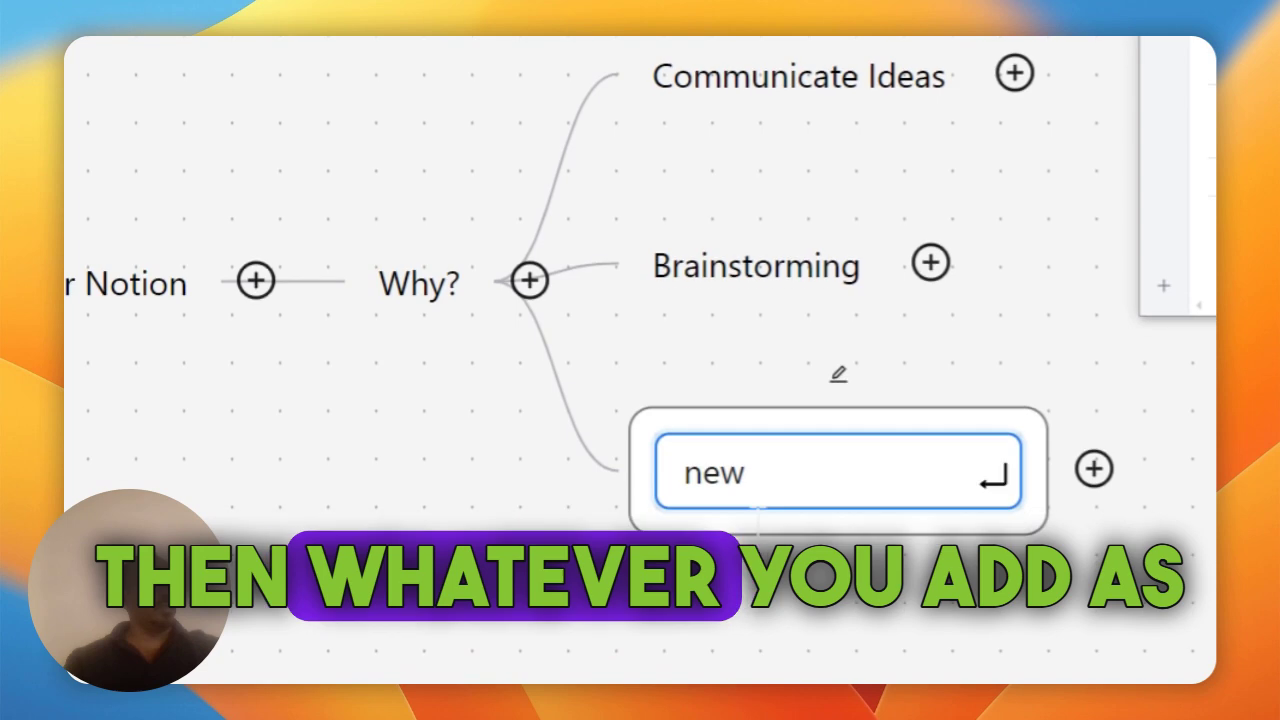
pyautogui.doubleClick(772, 473)
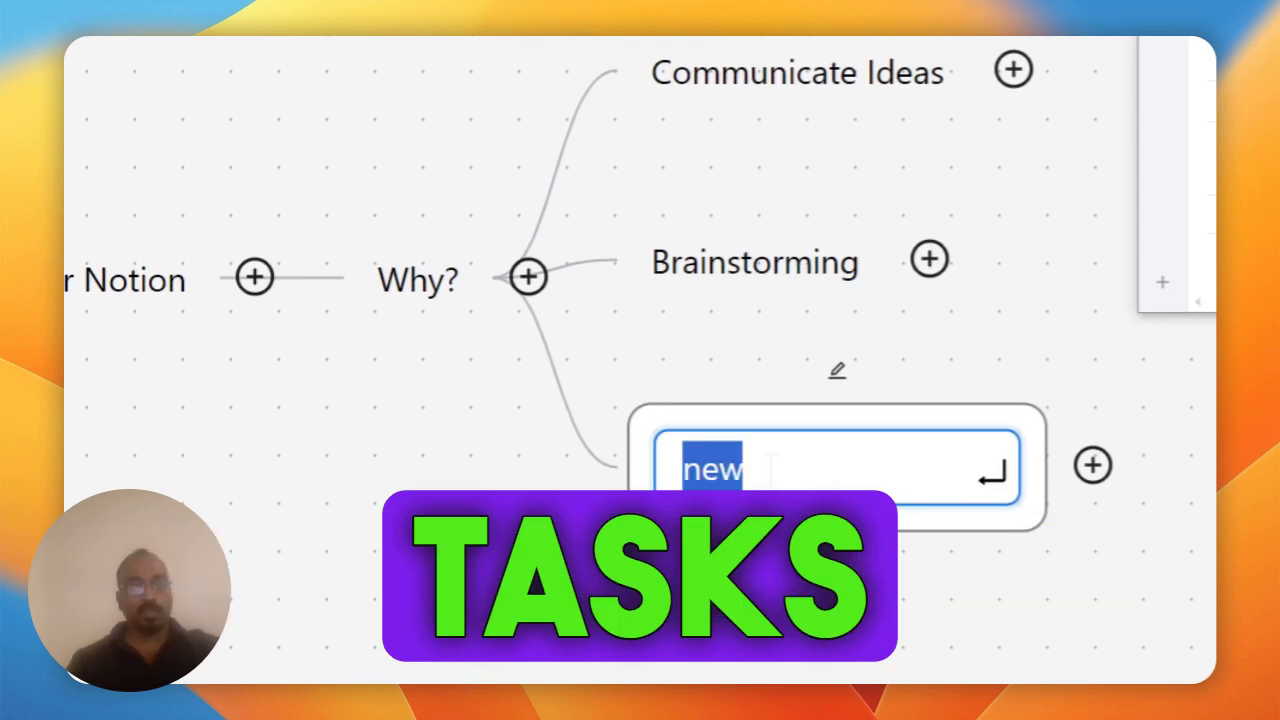
pyautogui.write('Turnin')
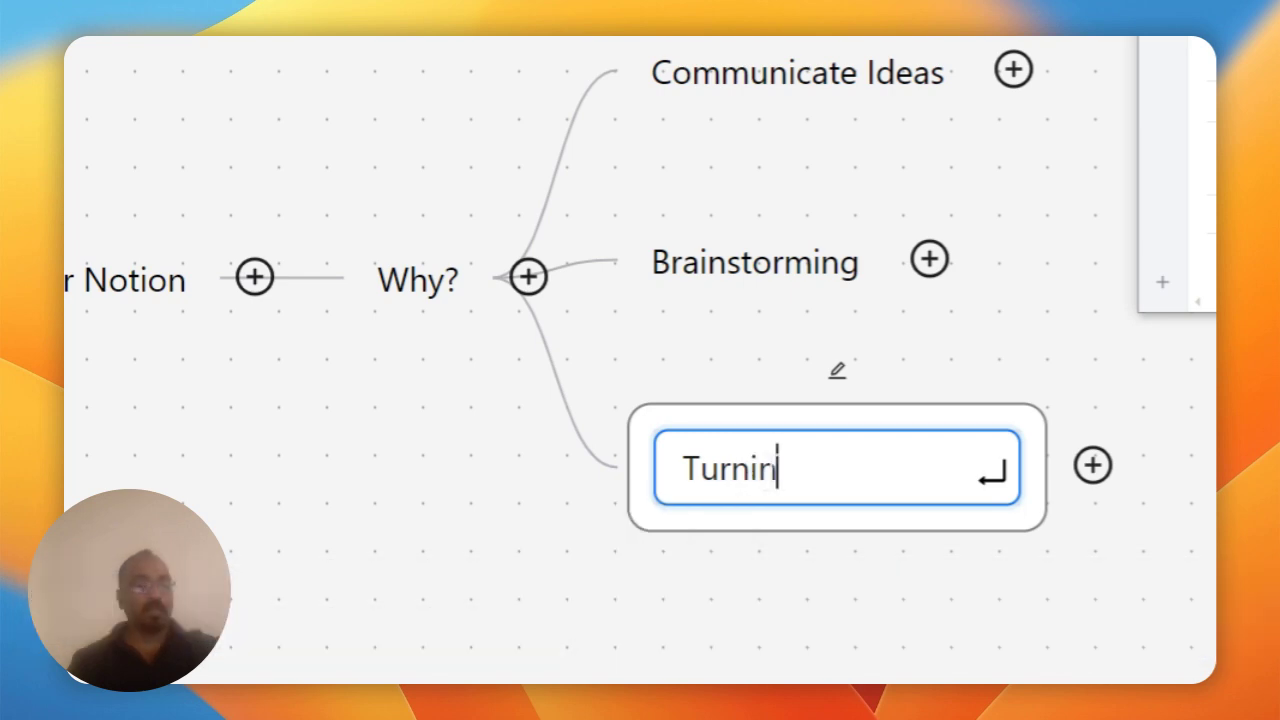
pyautogui.write('g Ideas into Actions')
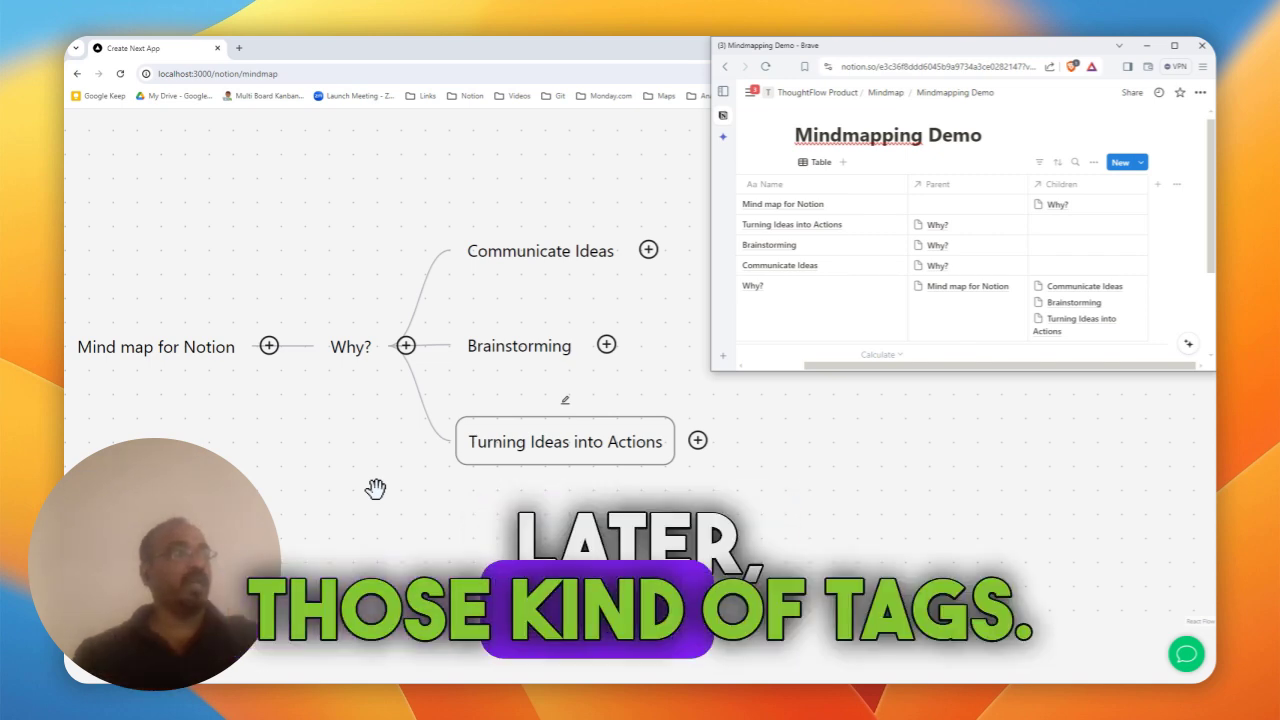
pyautogui.click(344, 424)
pyautogui.rightClick(340, 380)
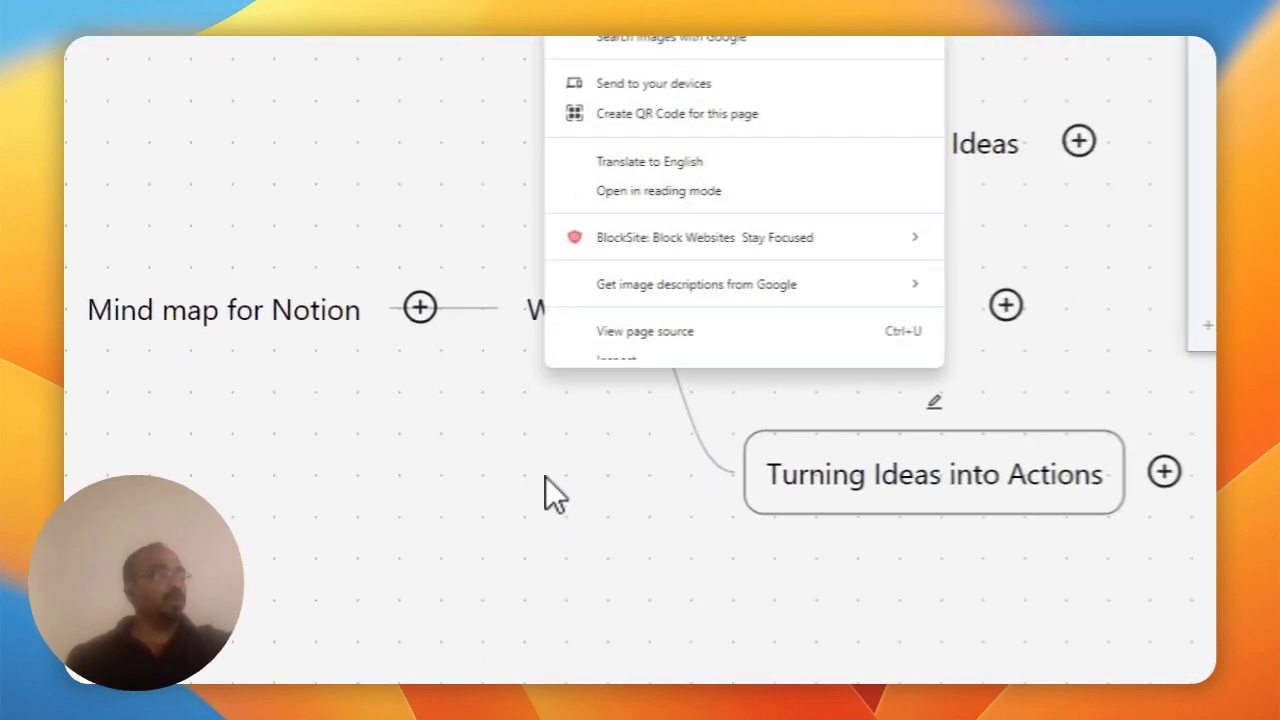
pyautogui.click(338, 445)
pyautogui.moveTo(320, 479); pyautogui.dragTo(322, 378)
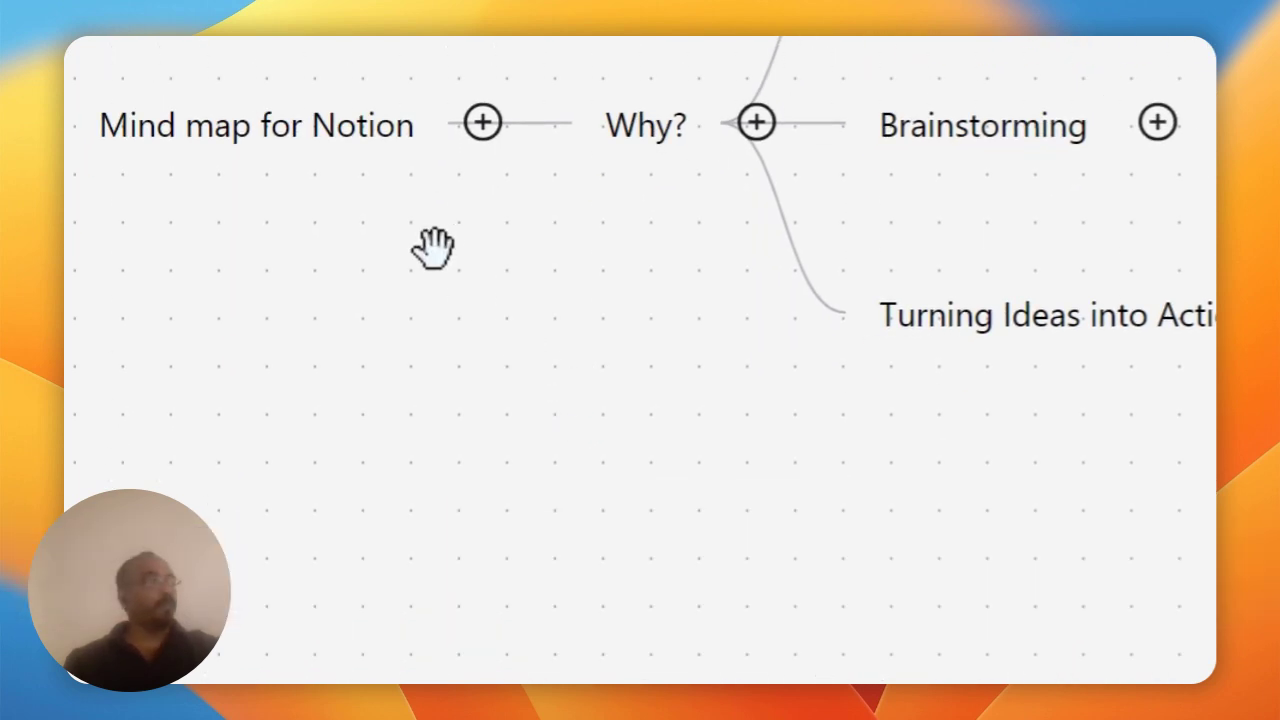
# - Add a 'How does it work?' branch under the root node
pyautogui.click(484, 195)
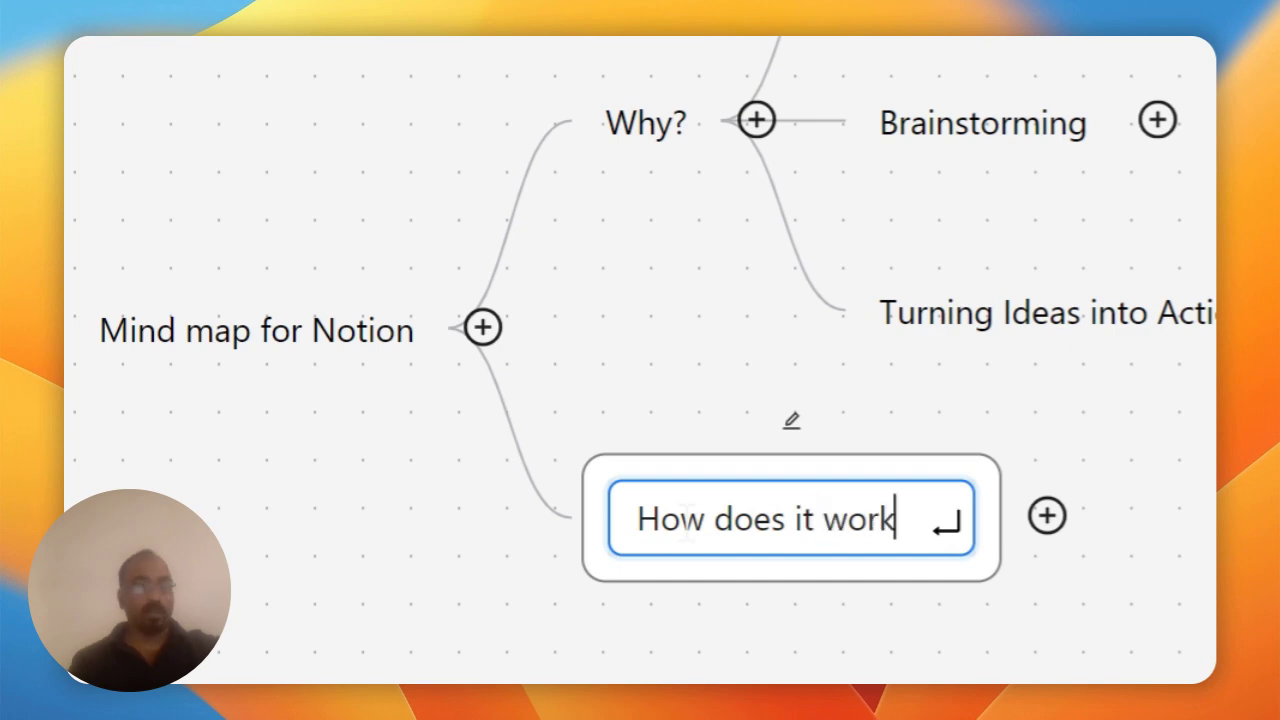
pyautogui.write('How does it work?')
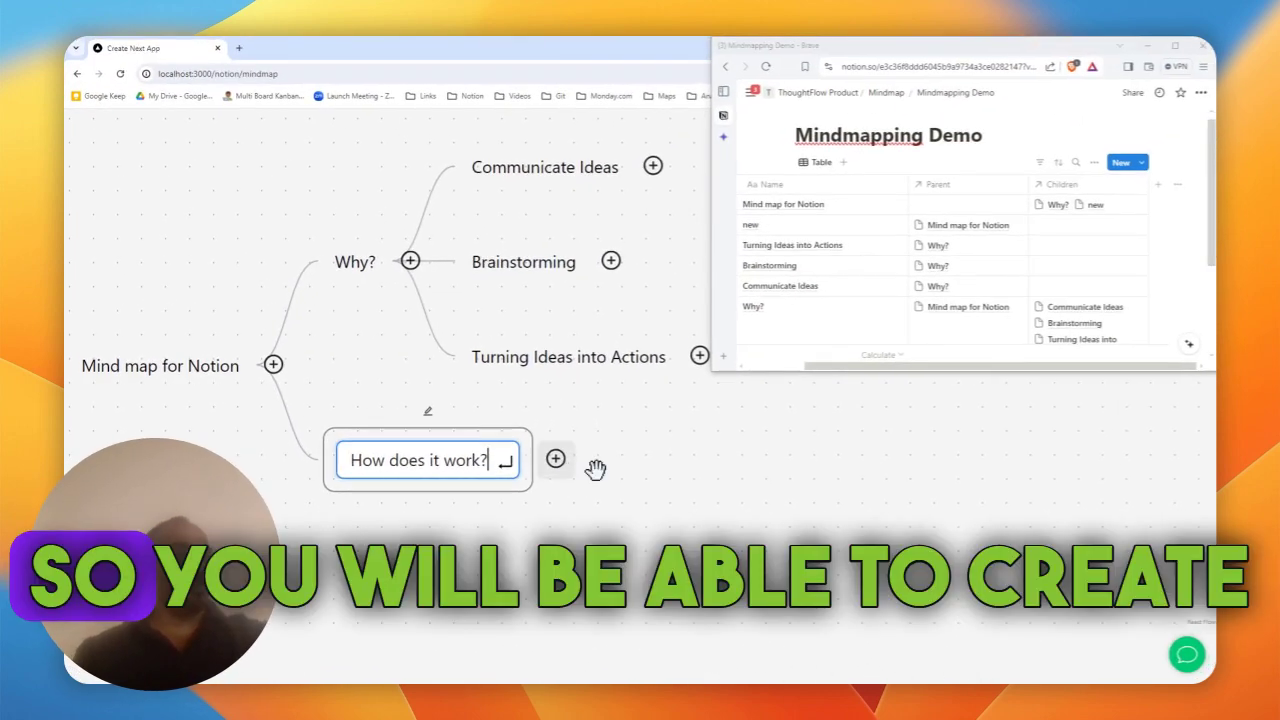
pyautogui.rightClick(663, 456)
pyautogui.click(600, 431)
pyautogui.click(465, 460)
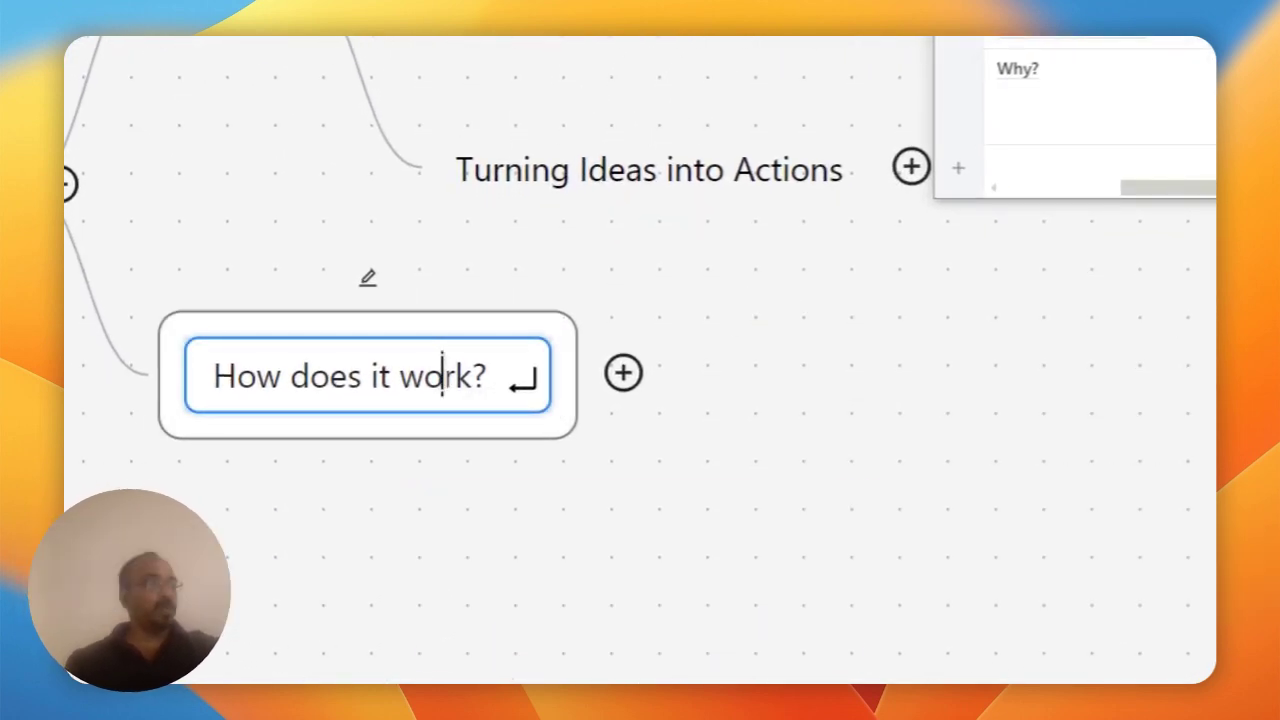
pyautogui.press('Return')
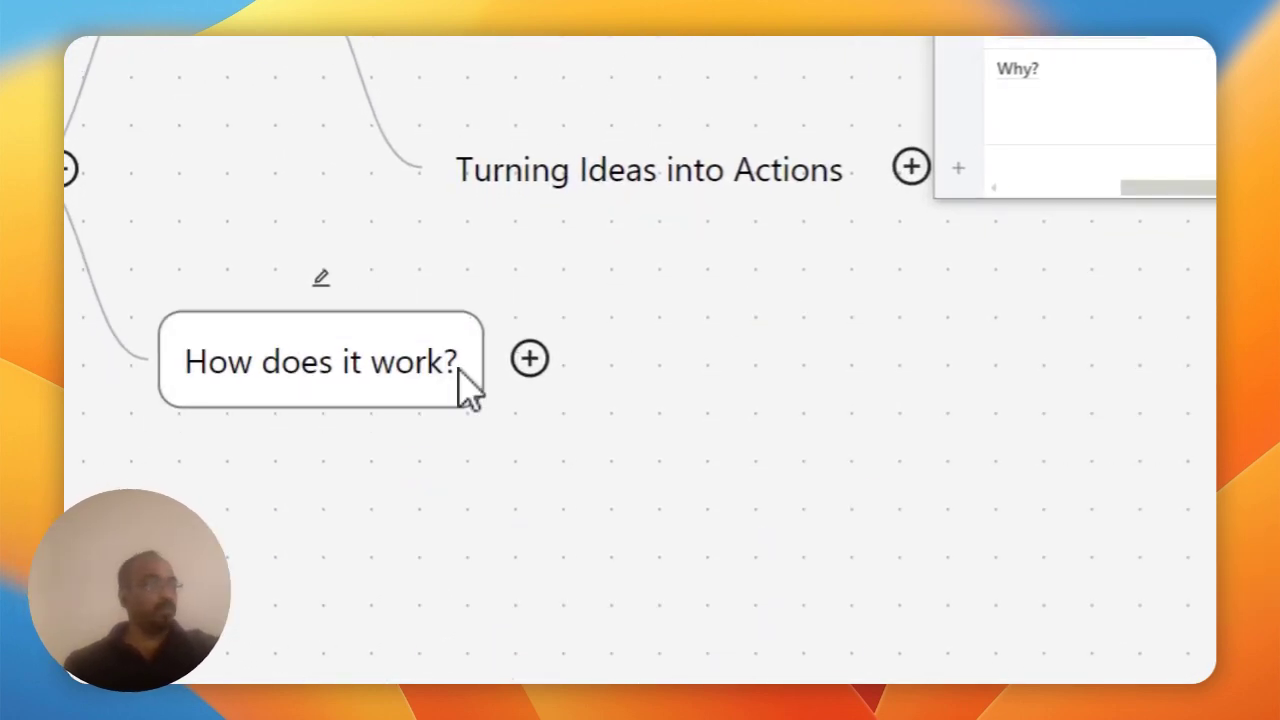
# - Give How does it work? two children: Create Mind maps and Edit Mind maps
pyautogui.click(530, 360)
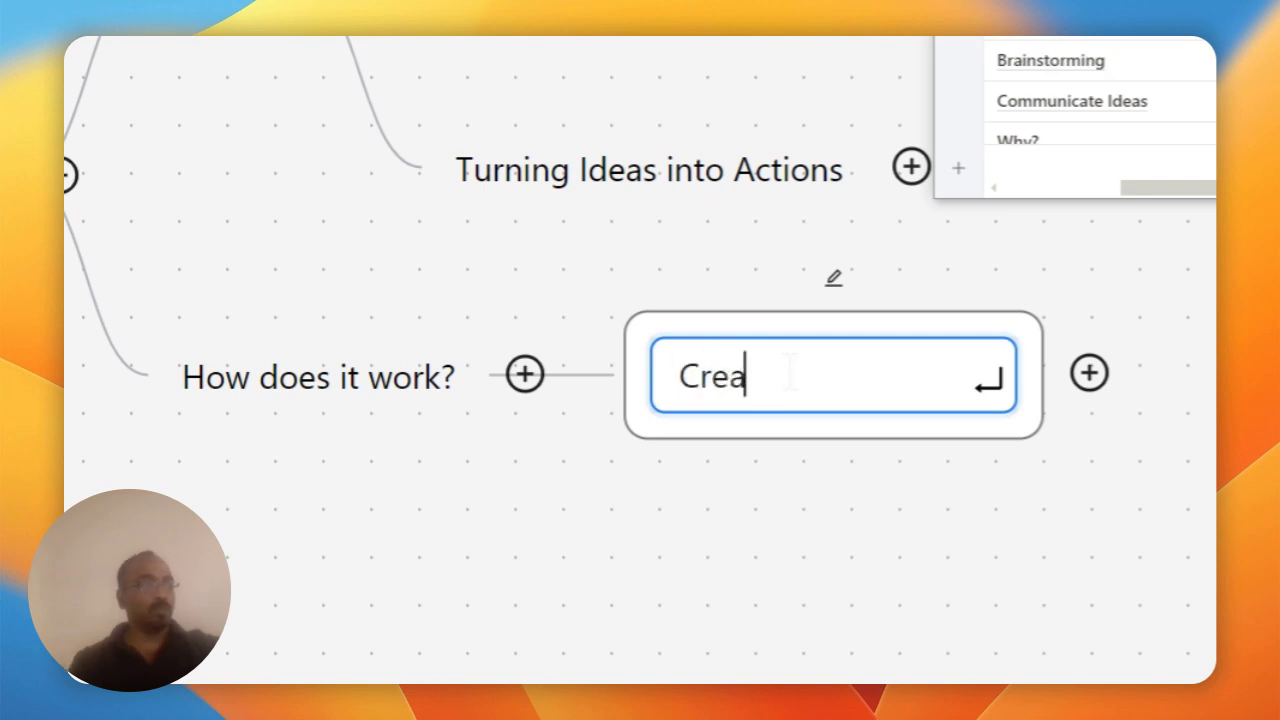
pyautogui.write('Create Mind maos')
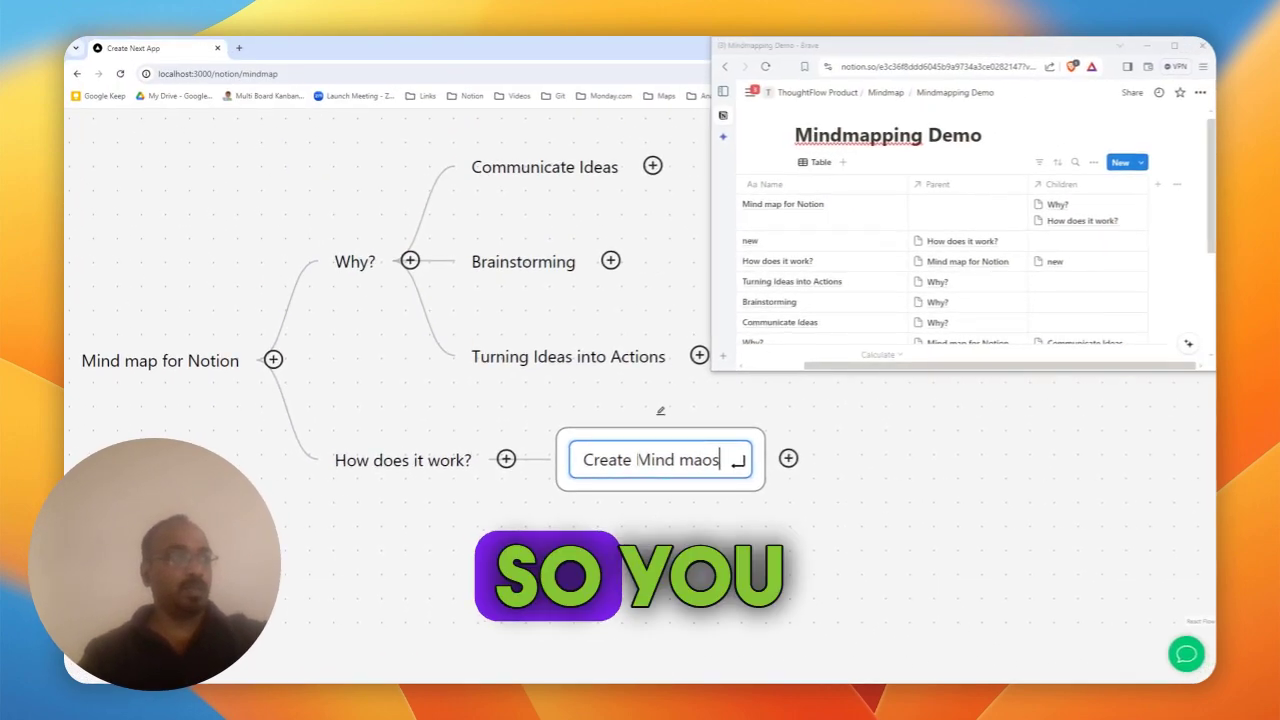
pyautogui.press('BackSpace')
pyautogui.press('BackSpace')
pyautogui.write('ps')
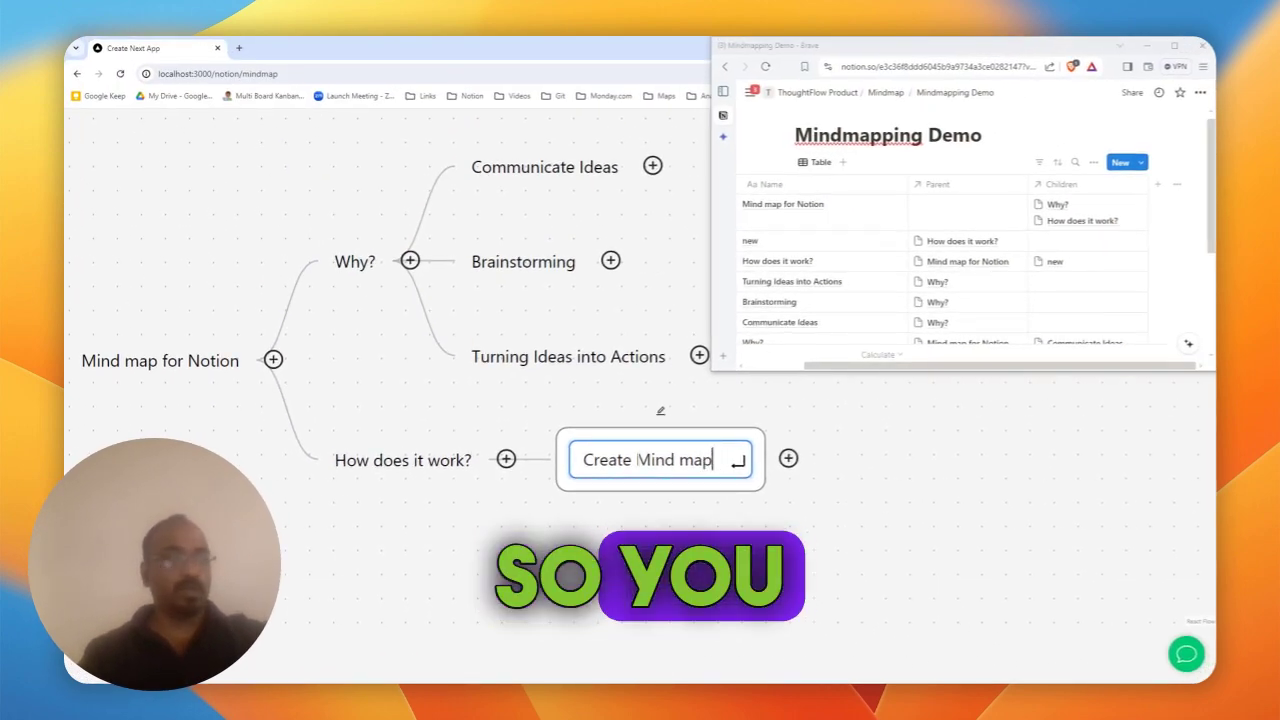
pyautogui.click(507, 451)
pyautogui.doubleClick(600, 500)
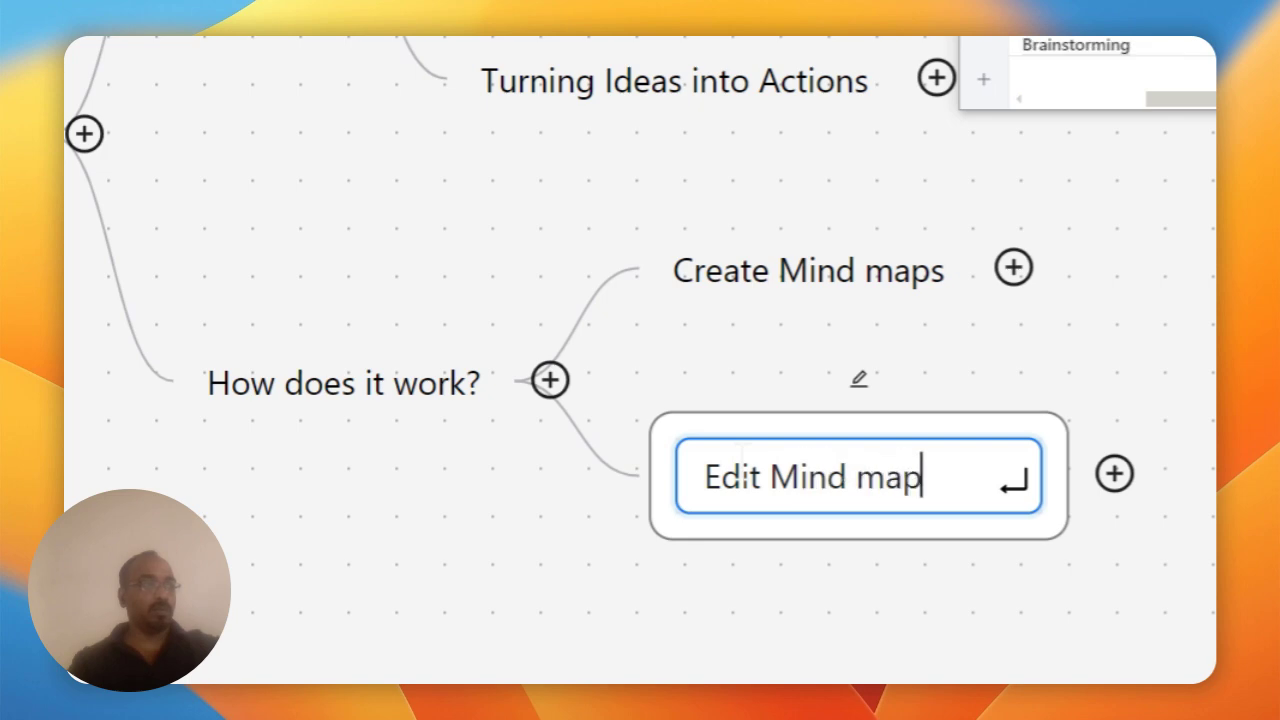
pyautogui.write('Edit Mind maps')
pyautogui.press('Return')
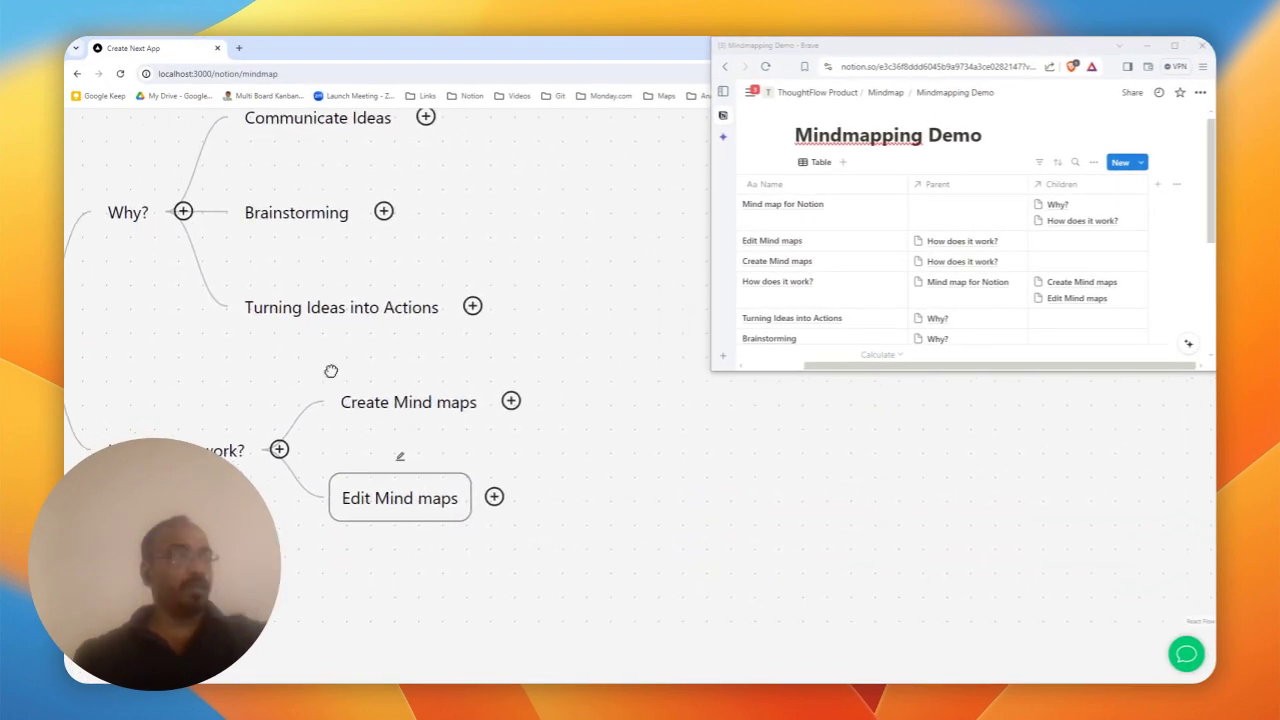
# - Add 'Create a new mind map from this app' under Create Mind maps
pyautogui.click(730, 381)
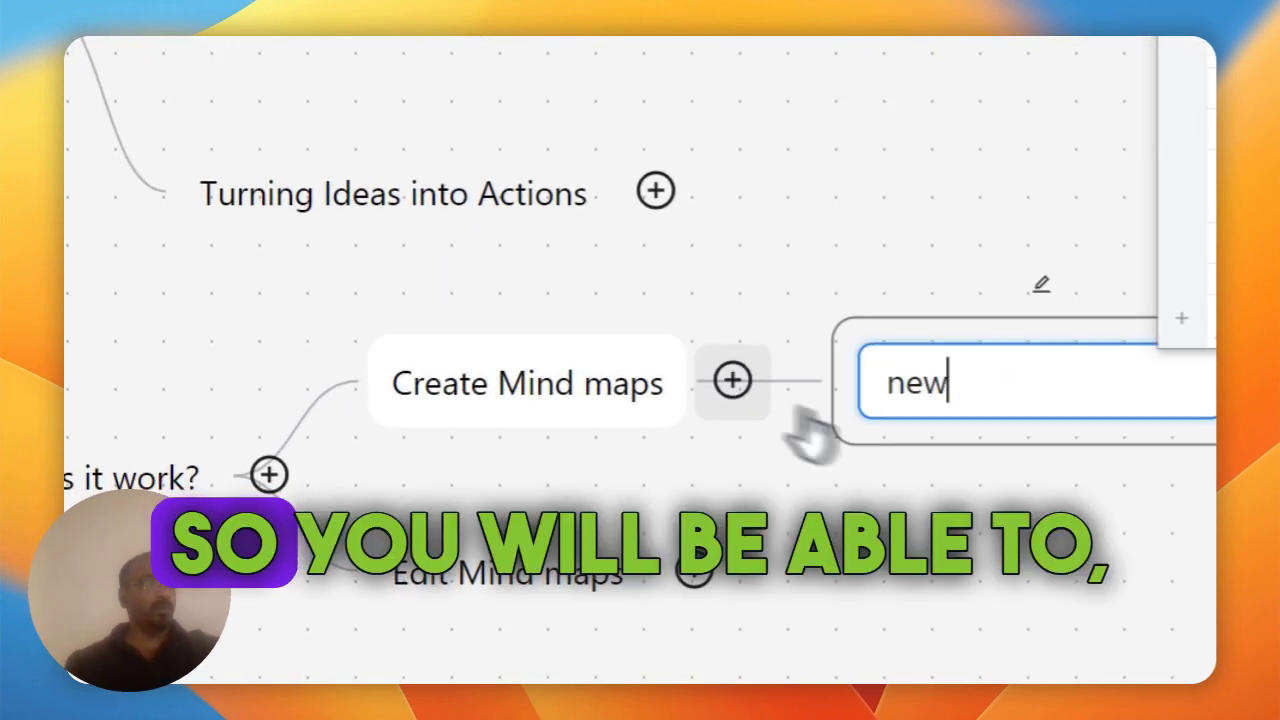
pyautogui.doubleClick(940, 390)
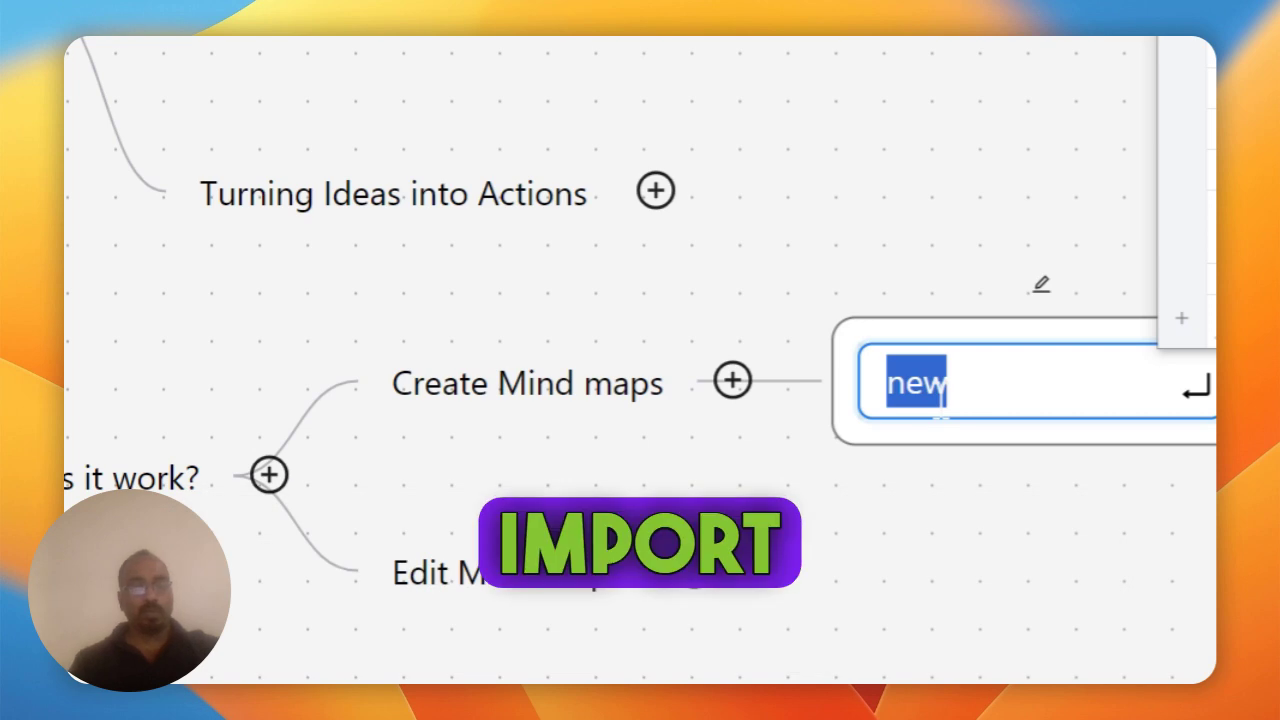
pyautogui.write('Create a new one')
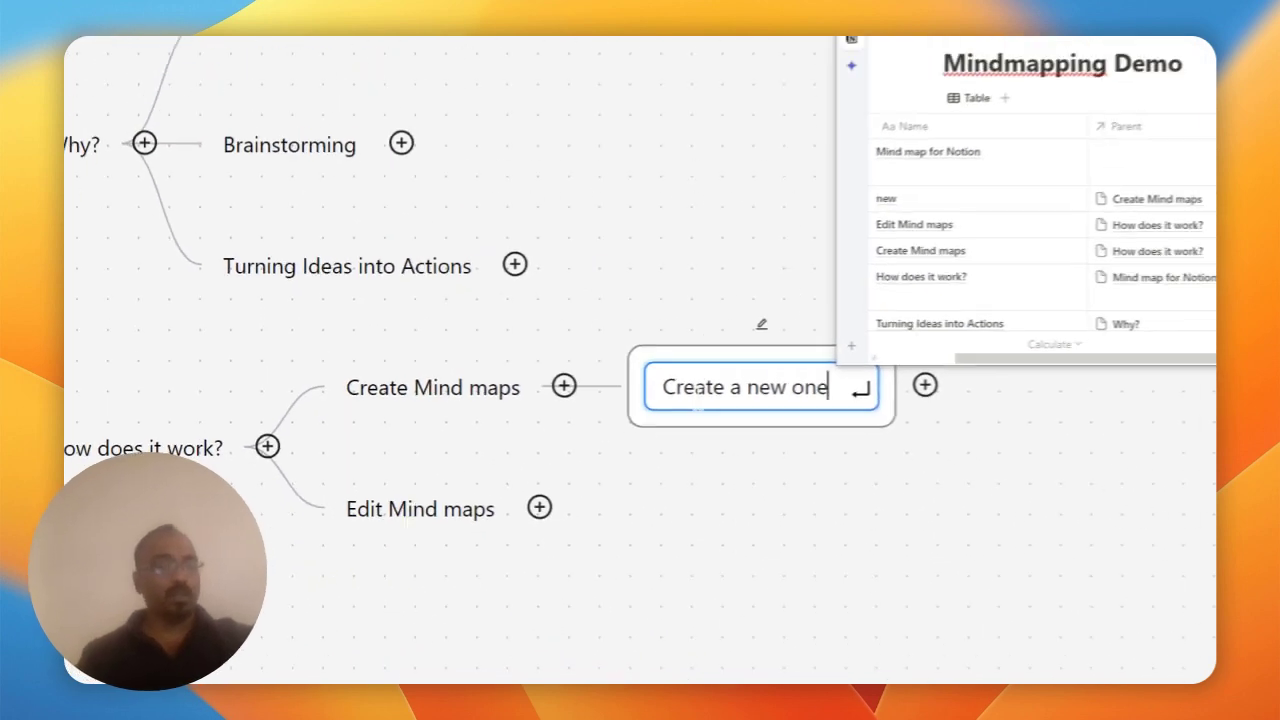
pyautogui.press('BackSpace')
pyautogui.press('BackSpace')
pyautogui.press('BackSpace')
pyautogui.write('mind ')
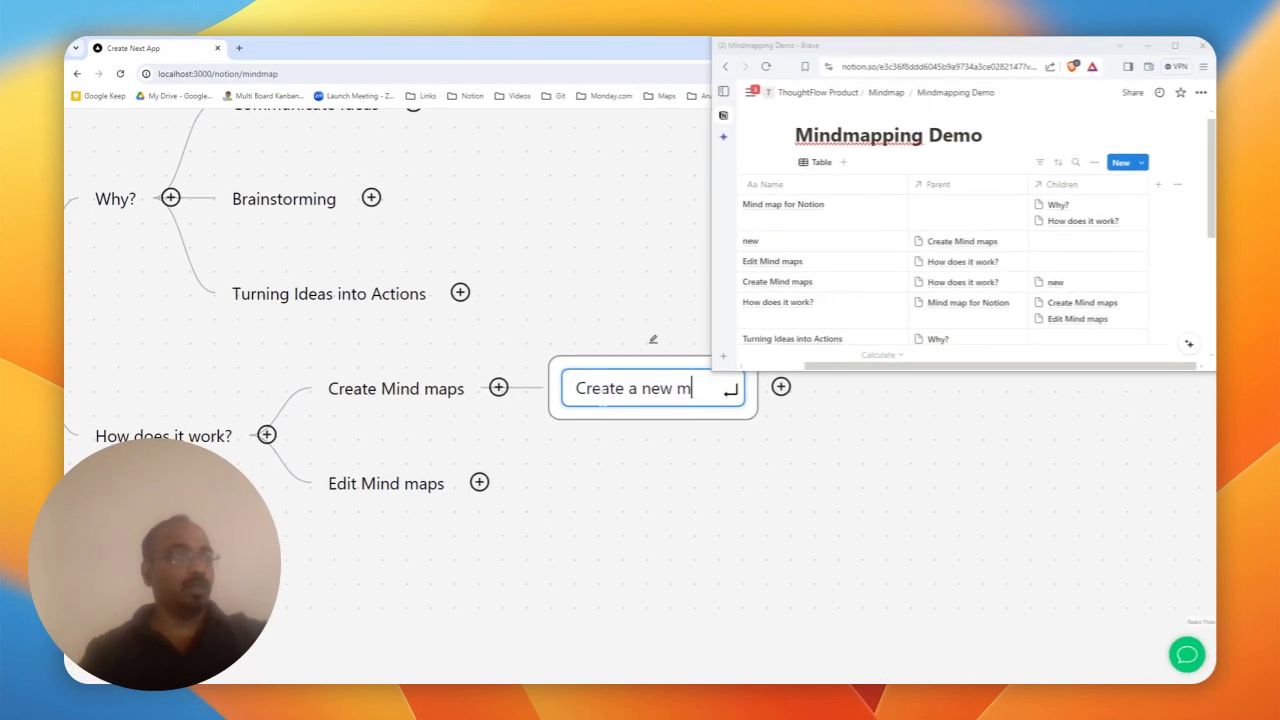
pyautogui.write('map from this app')
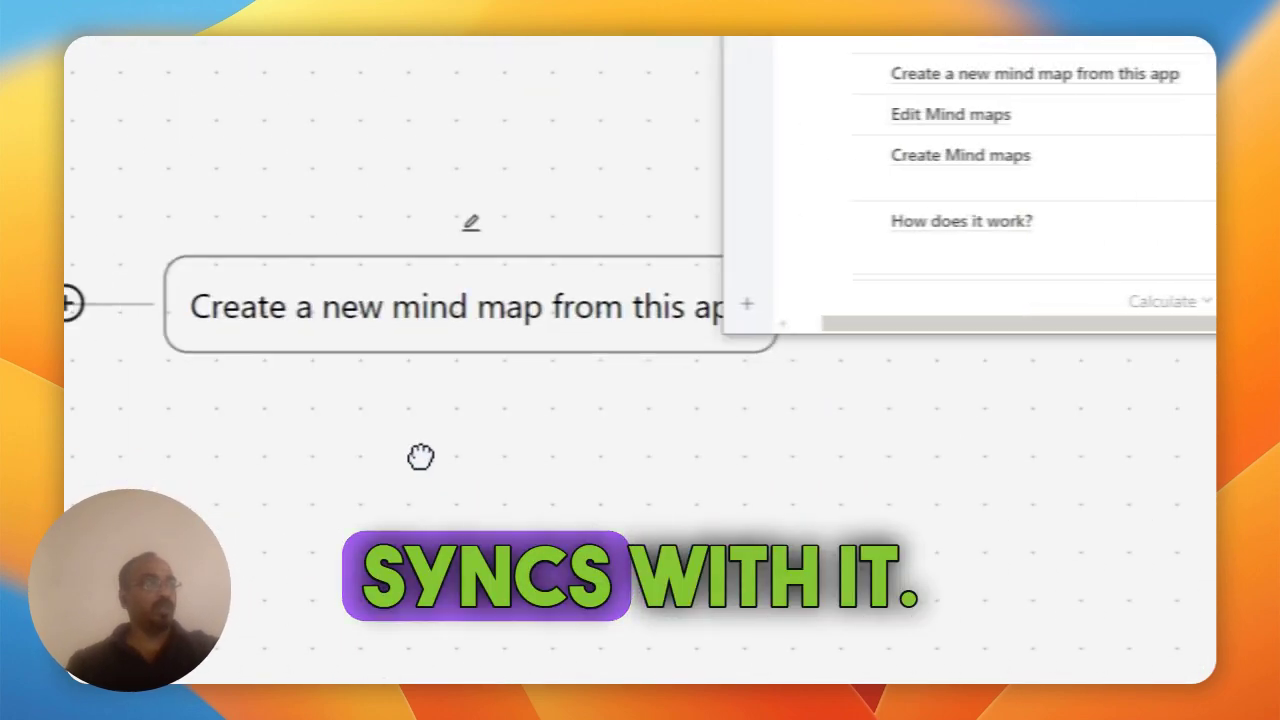
# - Add 'Create a mindmap with an existing database' as a second Create Mind maps child
pyautogui.click(370, 313)
pyautogui.write('new')
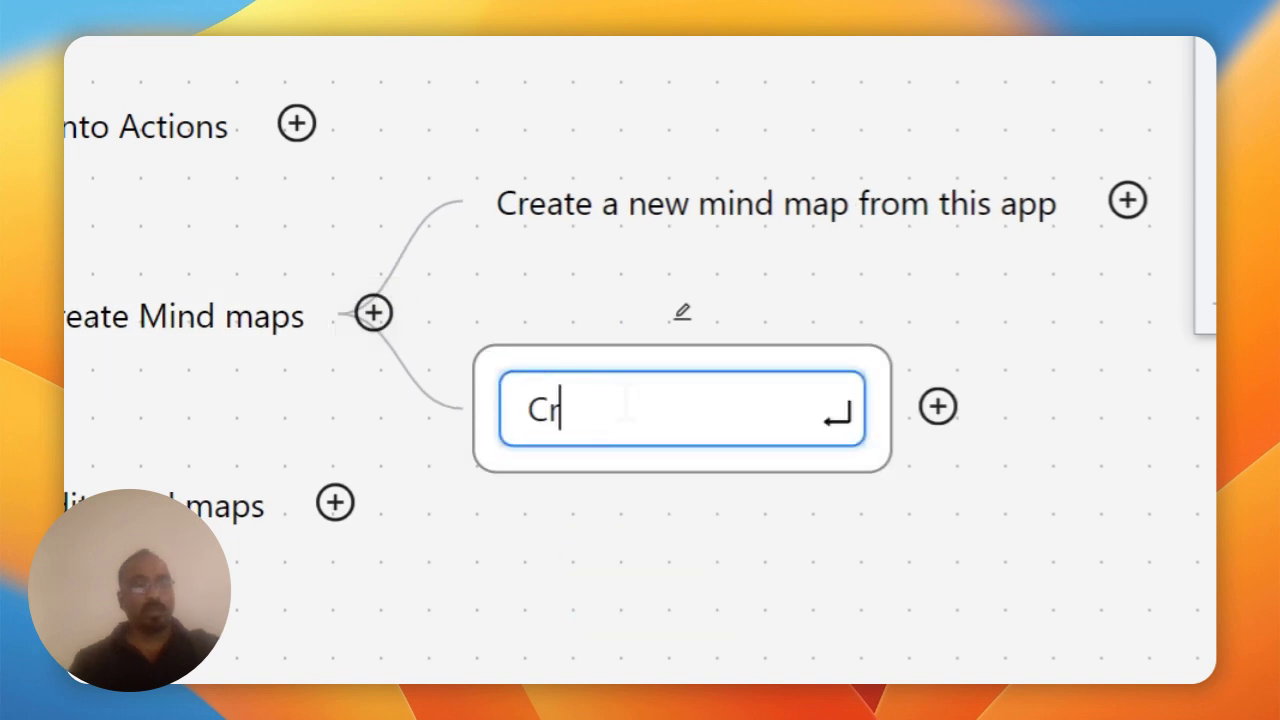
pyautogui.write('eate a mindmap')
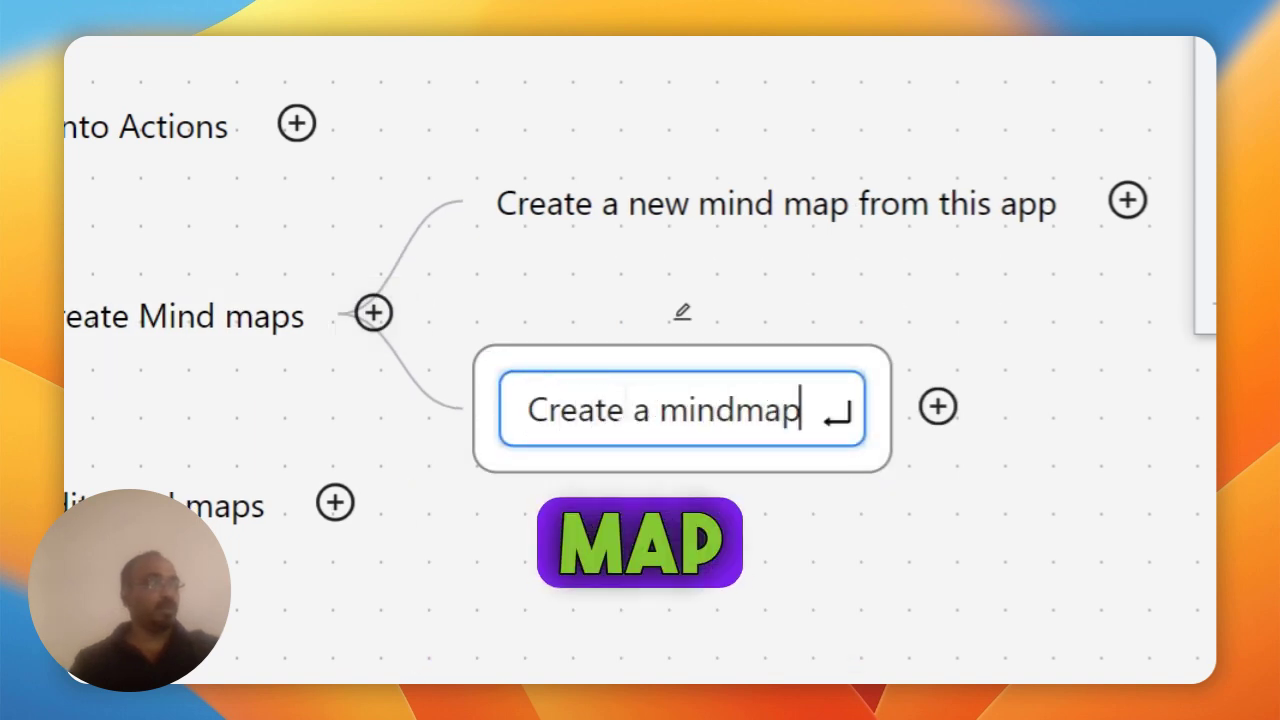
pyautogui.write(' with an existi')
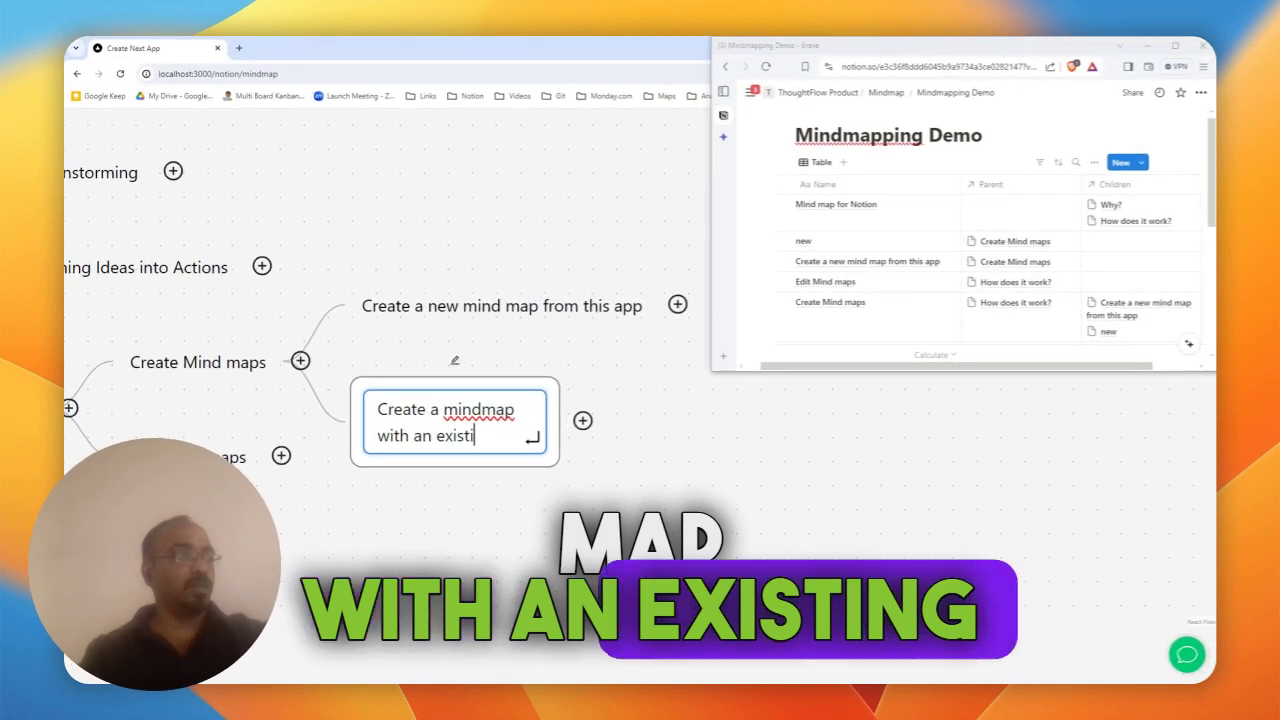
pyautogui.write('ng daatabase')
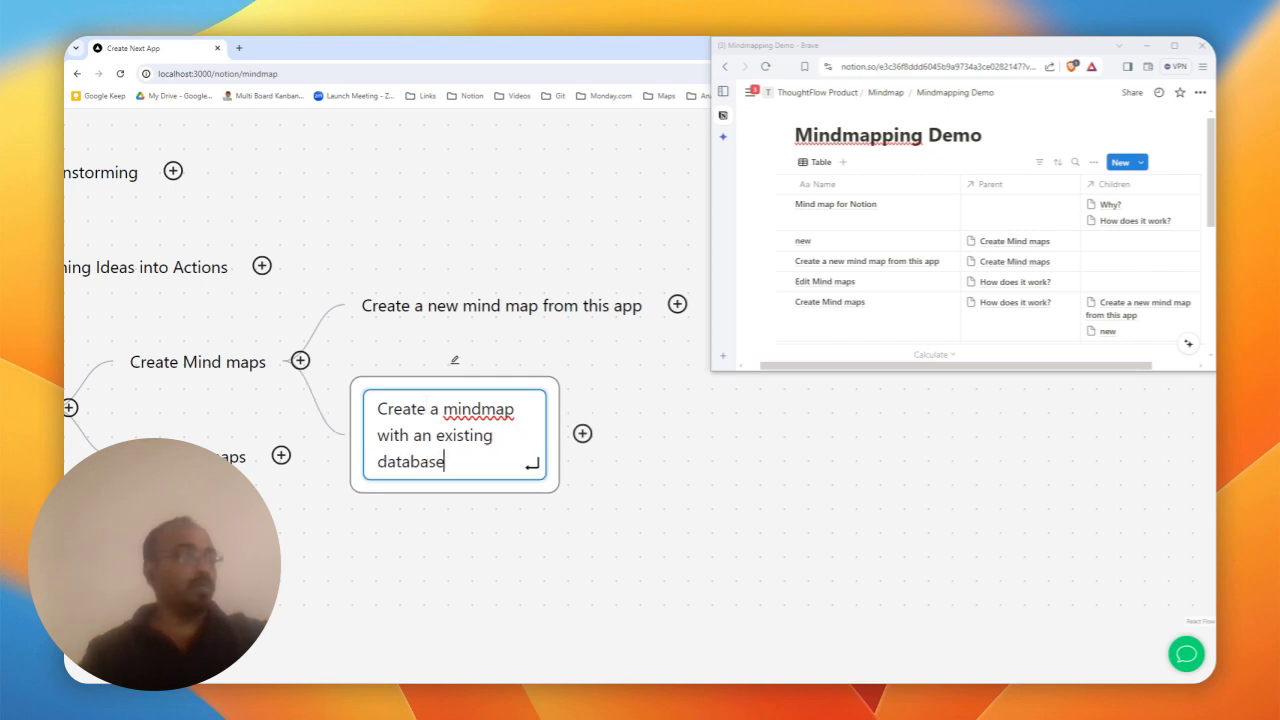
pyautogui.press('Return')
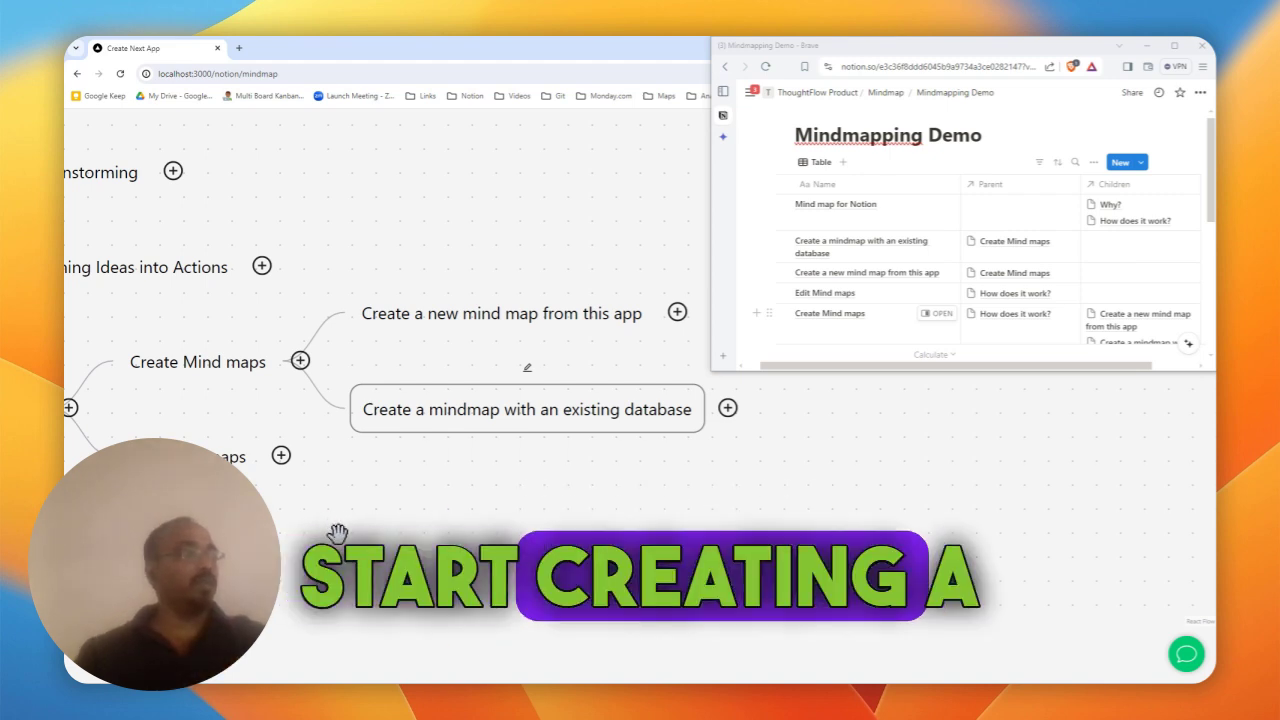
pyautogui.click(302, 364)
# - Name the new Create Mind maps child 'Import mindmaps from xmind'
pyautogui.doubleClick(420, 455)
pyautogui.doubleClick(424, 454)
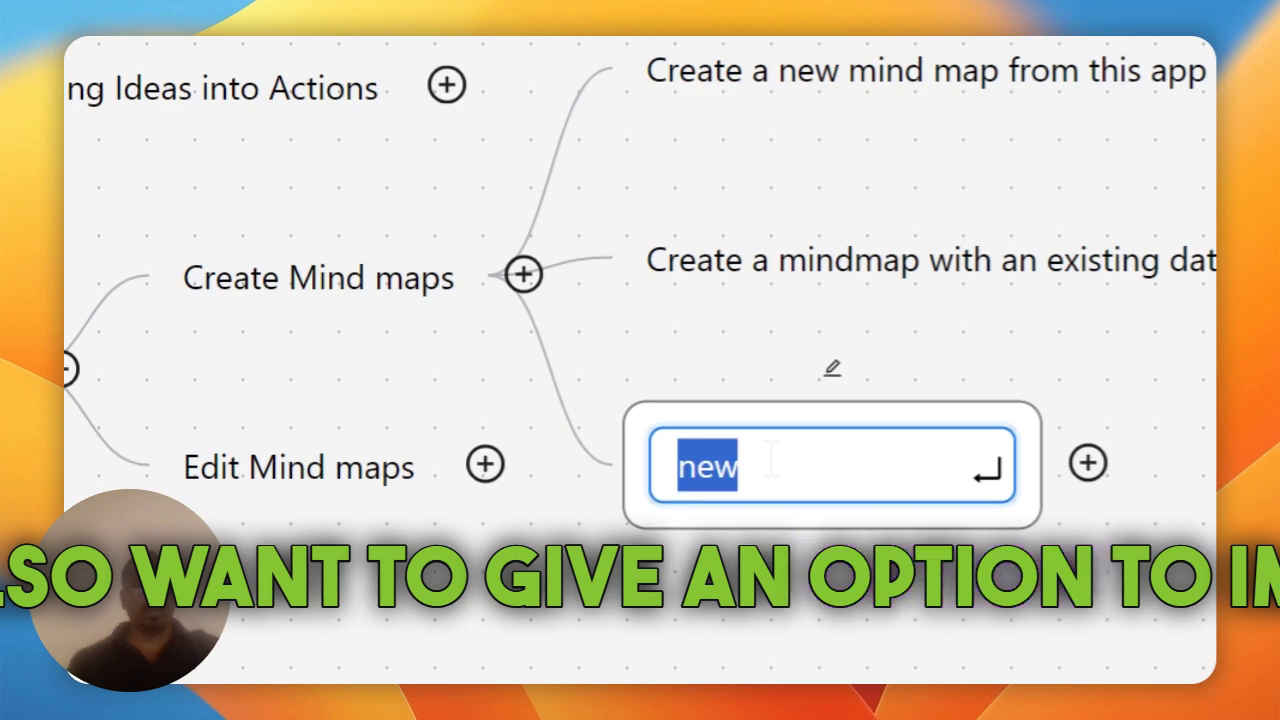
pyautogui.write('Import mindmaps from')
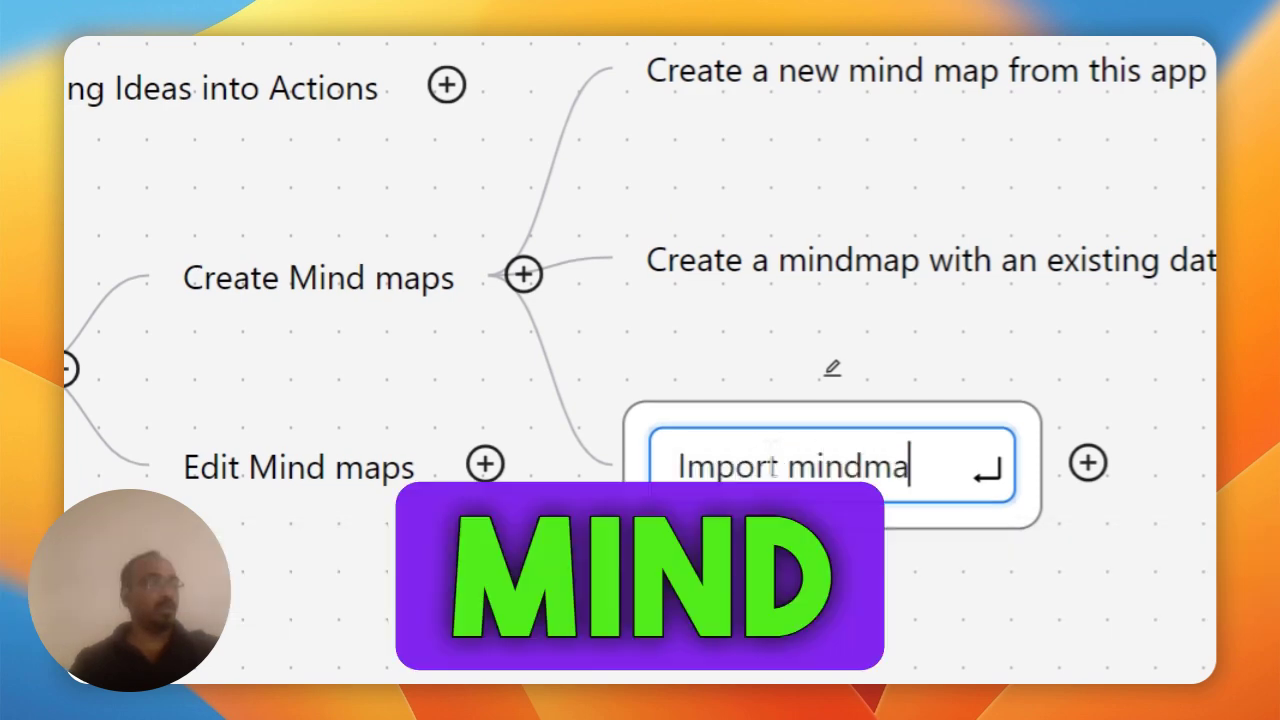
pyautogui.write(' xmind')
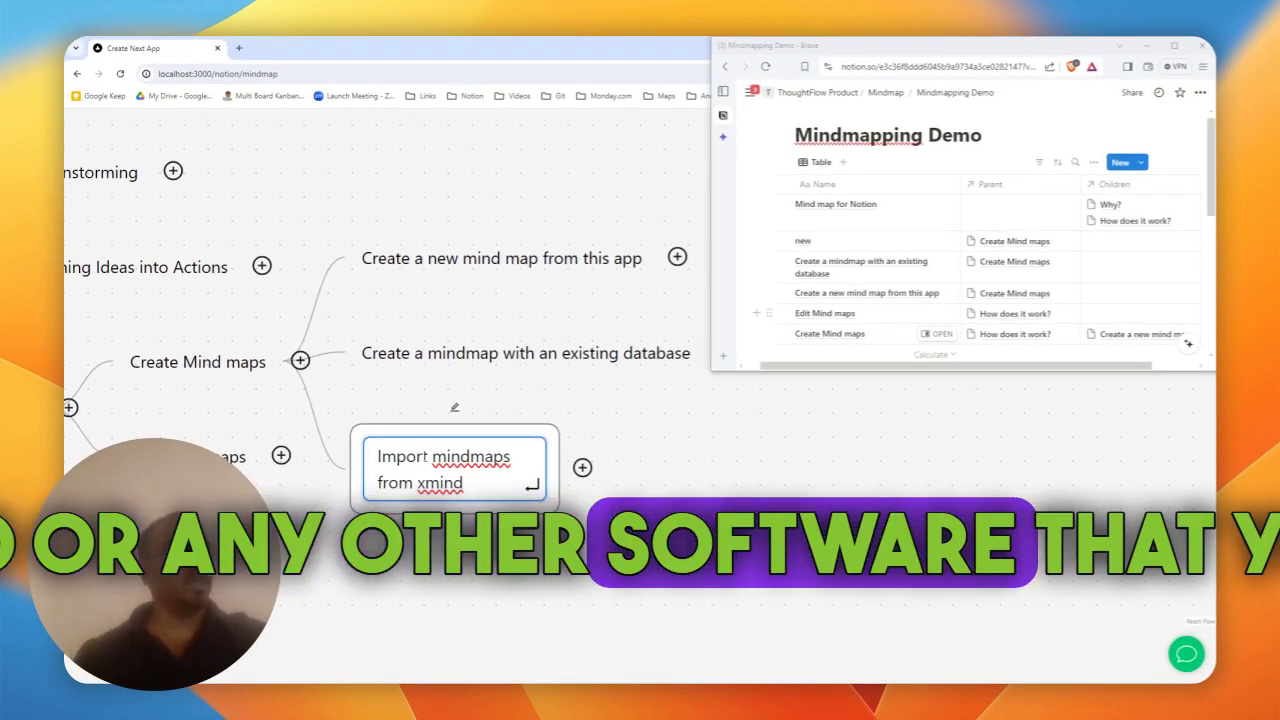
pyautogui.press('Return')
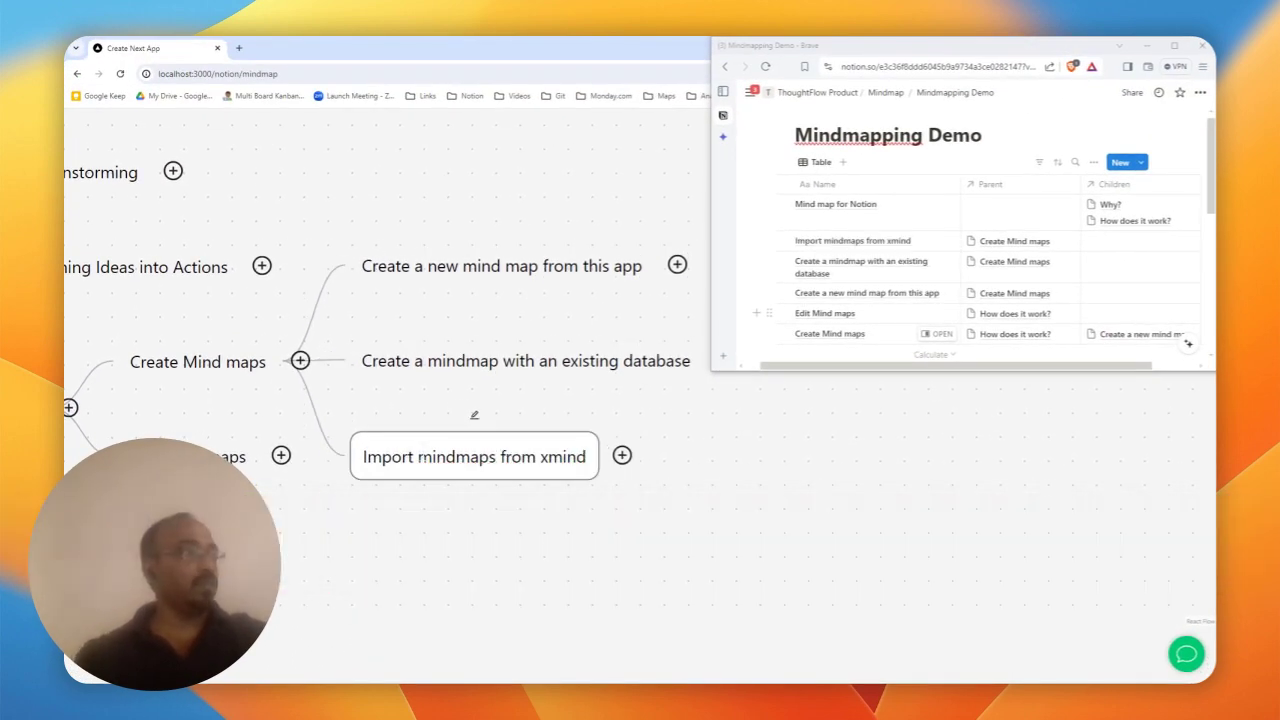
# - Add Drag and drop and Expand and collapse under Edit Mind maps
pyautogui.moveTo(340, 541); pyautogui.dragTo(414, 417)
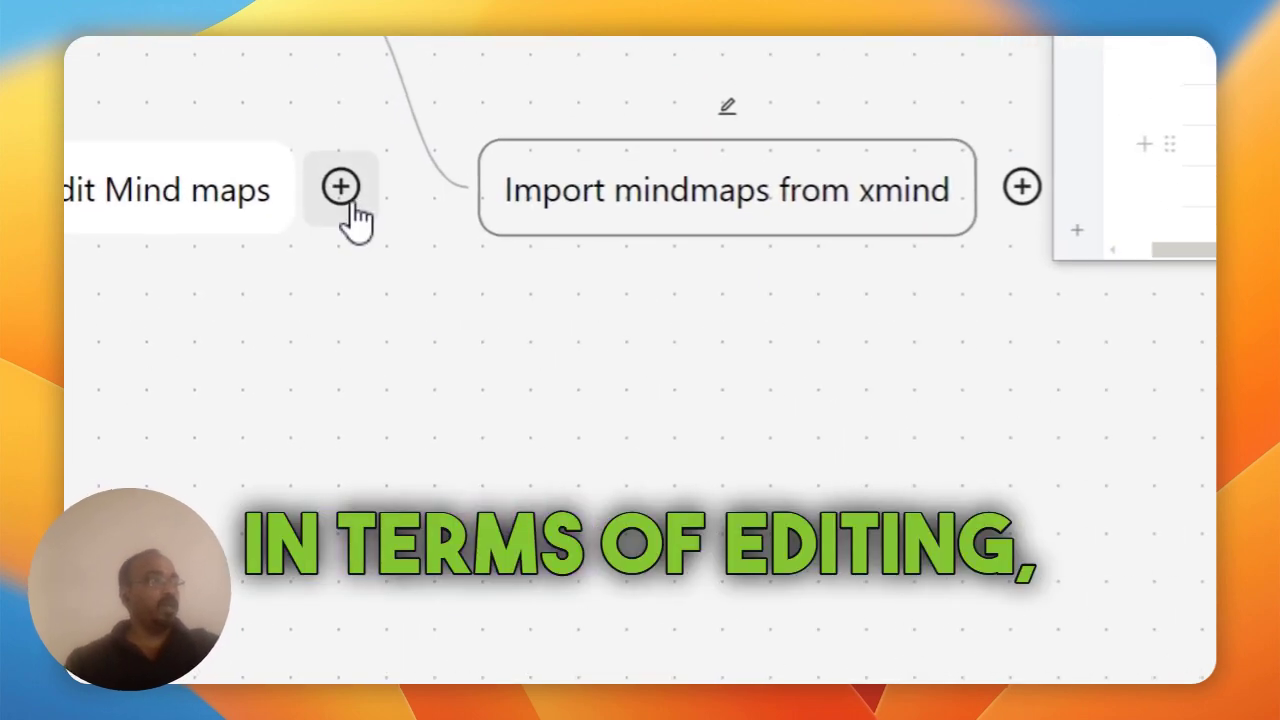
pyautogui.click(351, 203)
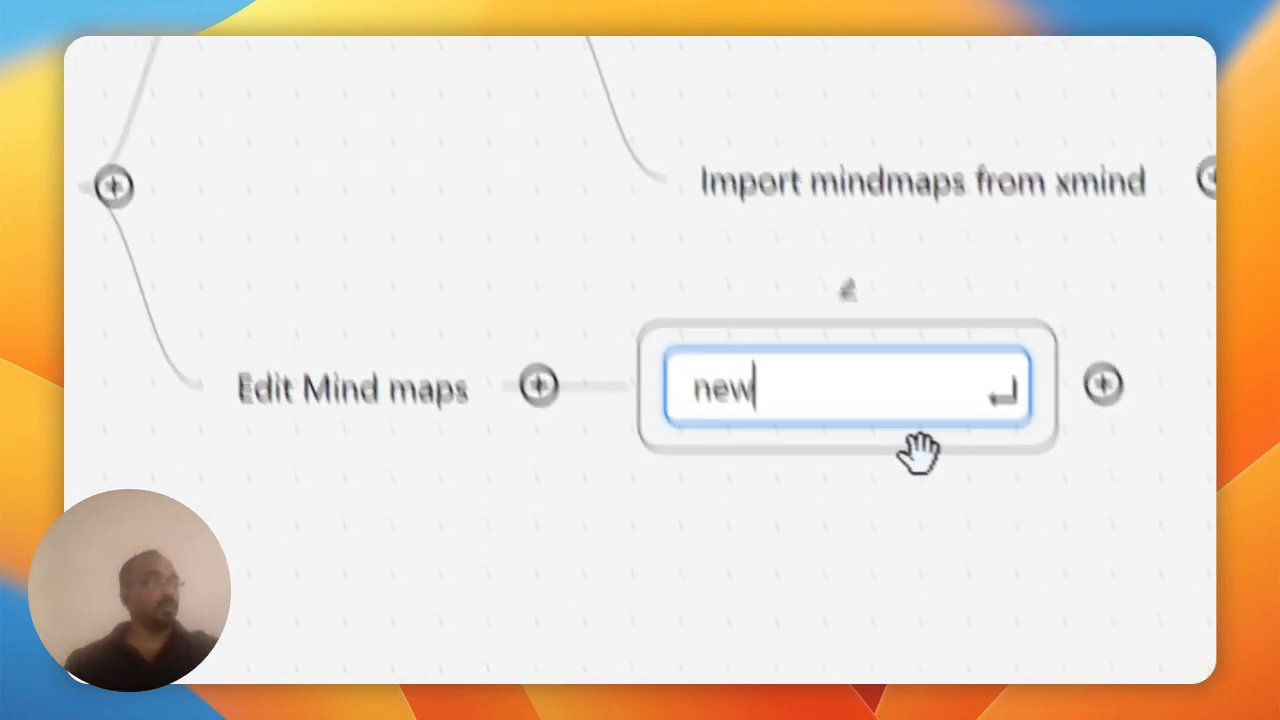
pyautogui.doubleClick(921, 510)
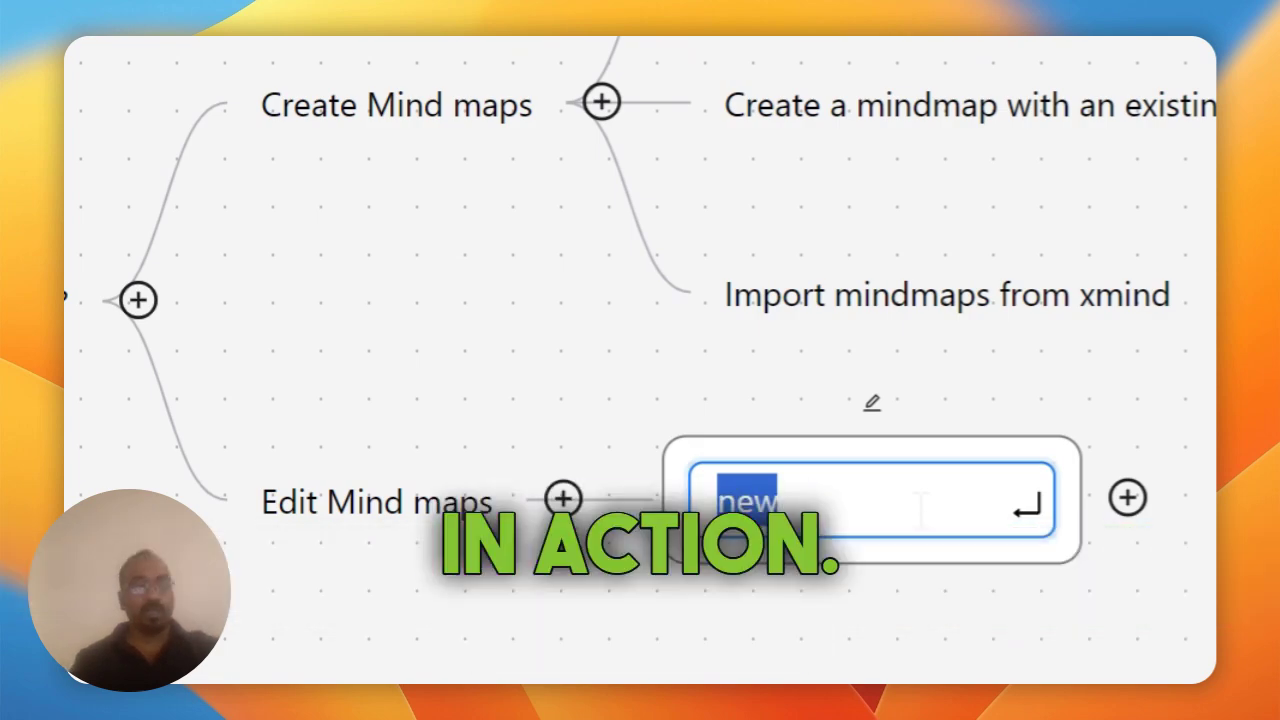
pyautogui.write('Dra')
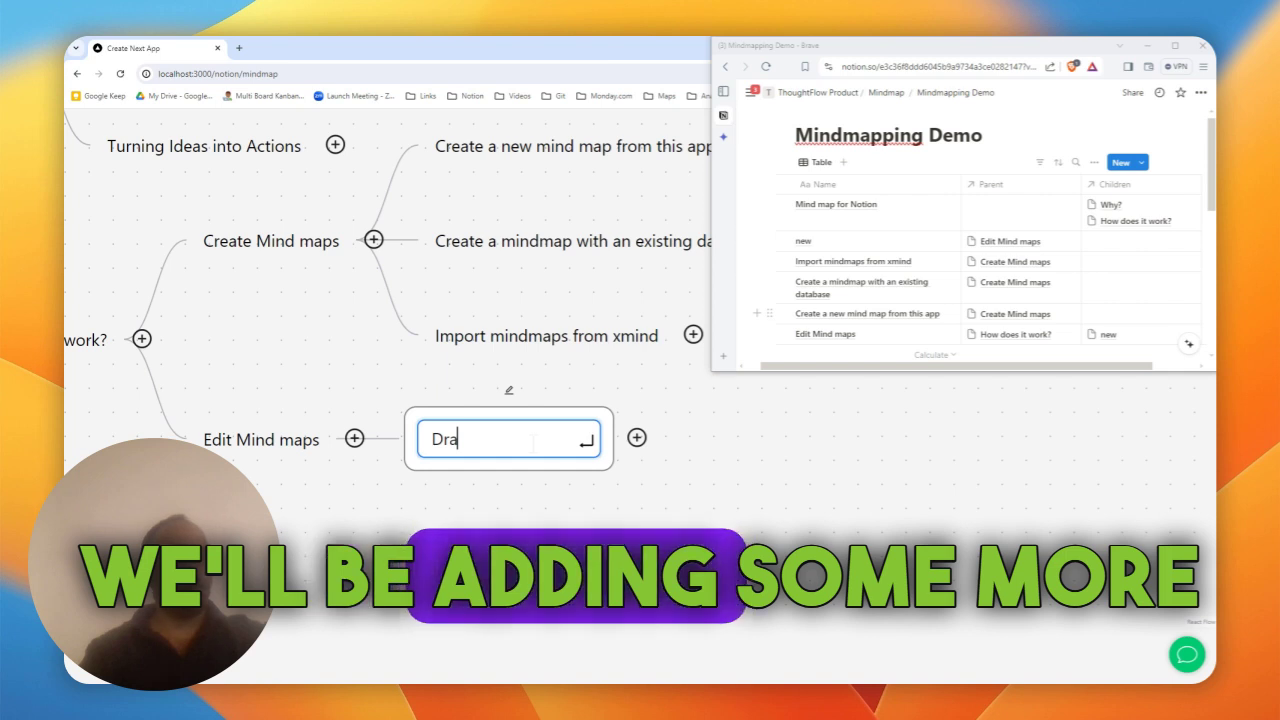
pyautogui.write('g and drop')
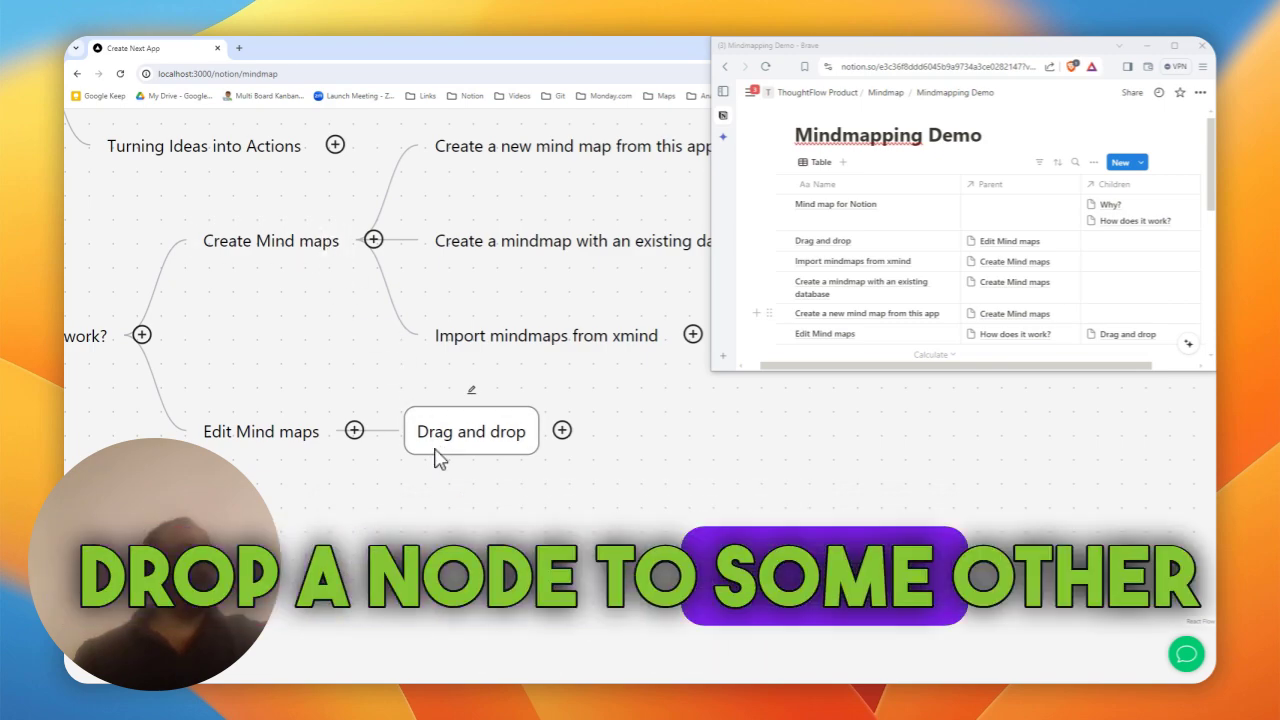
pyautogui.click(354, 431)
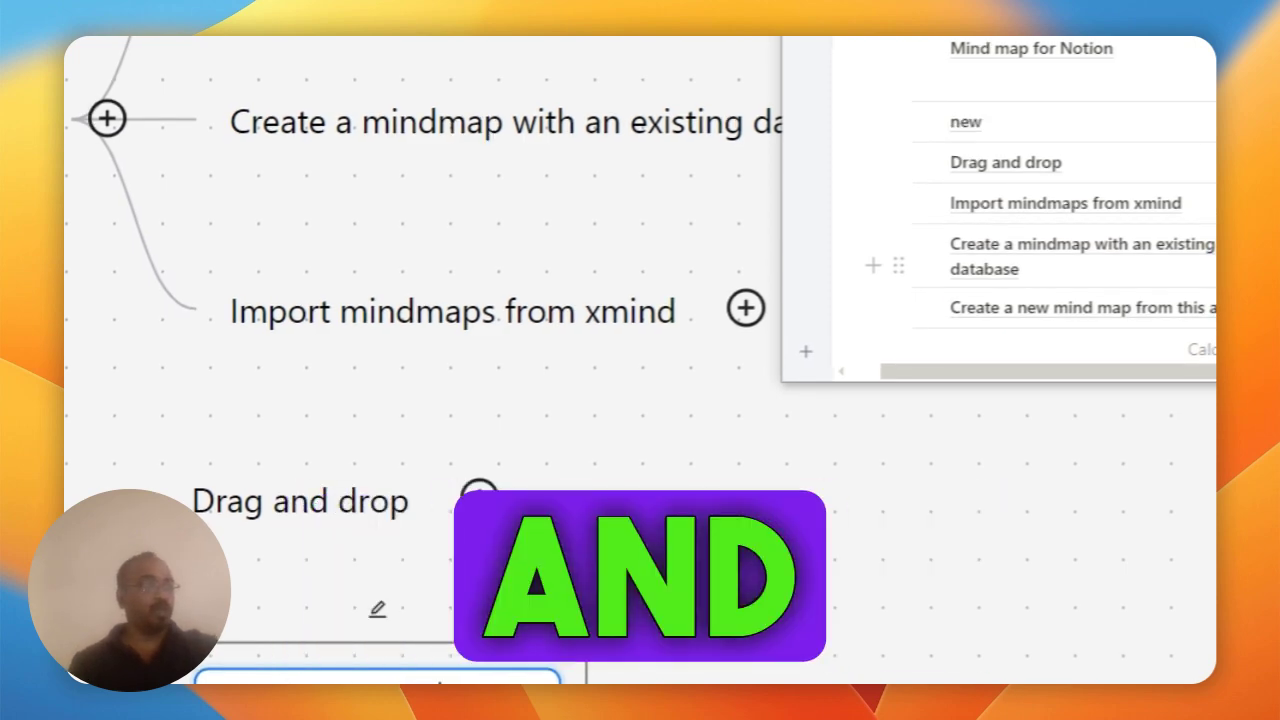
pyautogui.write('pse')
pyautogui.press('Return')
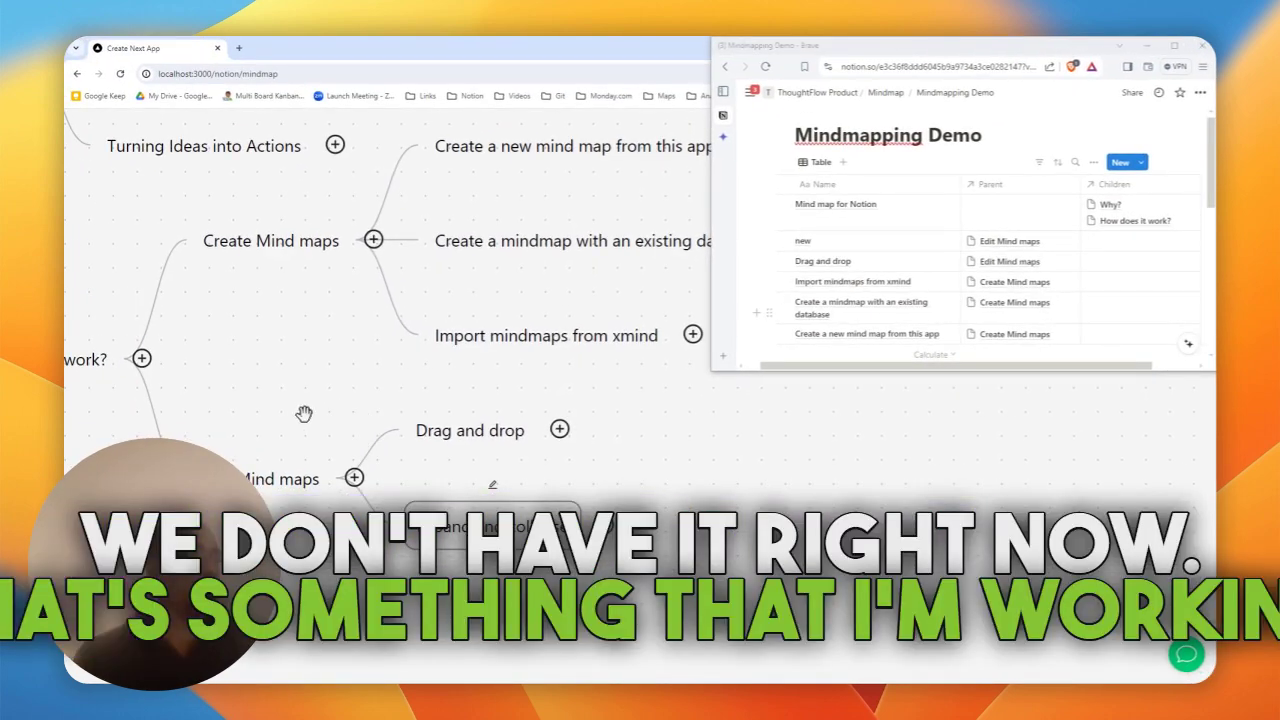
# - Add keyboard navigation and See page properties under Edit Mind maps
pyautogui.moveTo(306, 417); pyautogui.dragTo(275, 271)
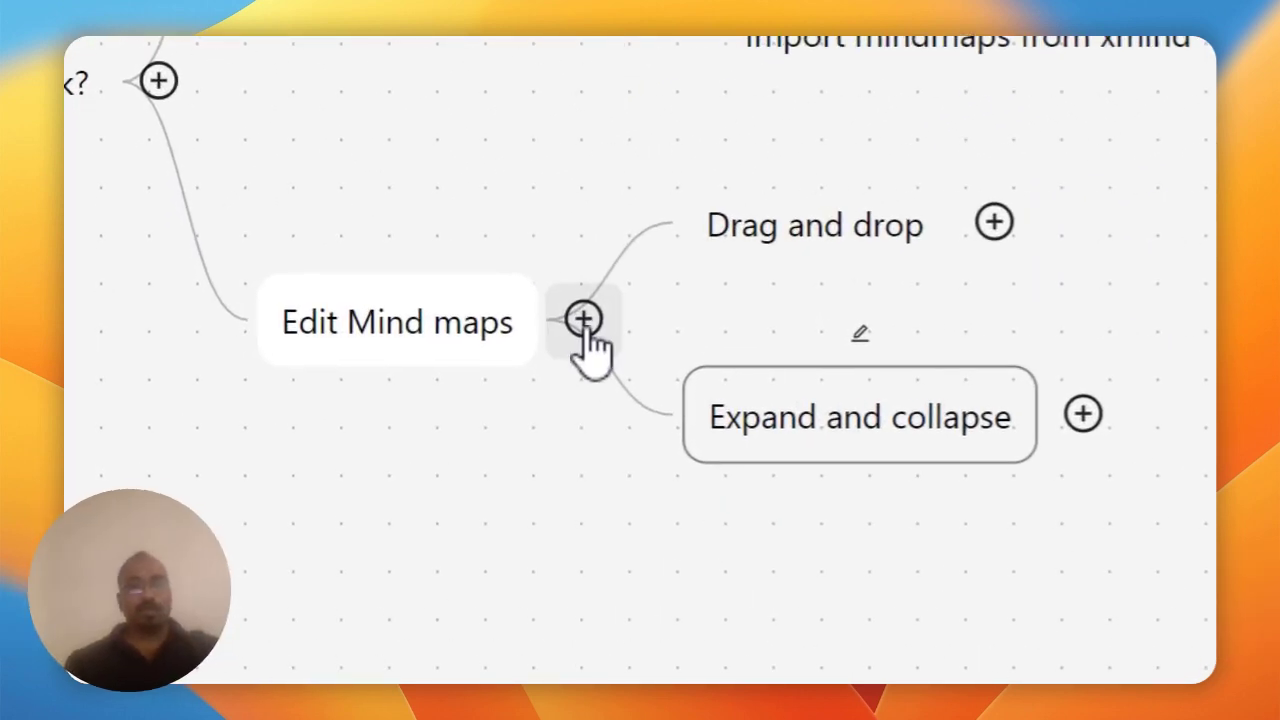
pyautogui.click(584, 320)
pyautogui.press('super+a')
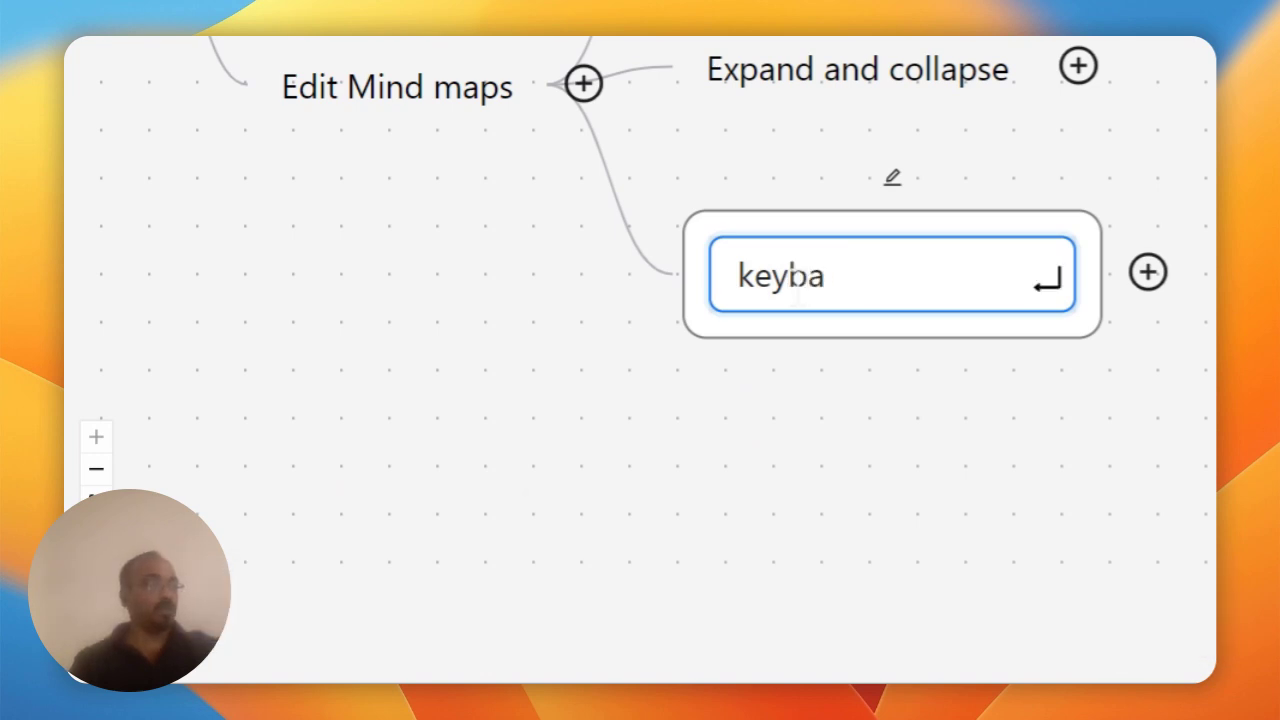
pyautogui.write('rd navigation')
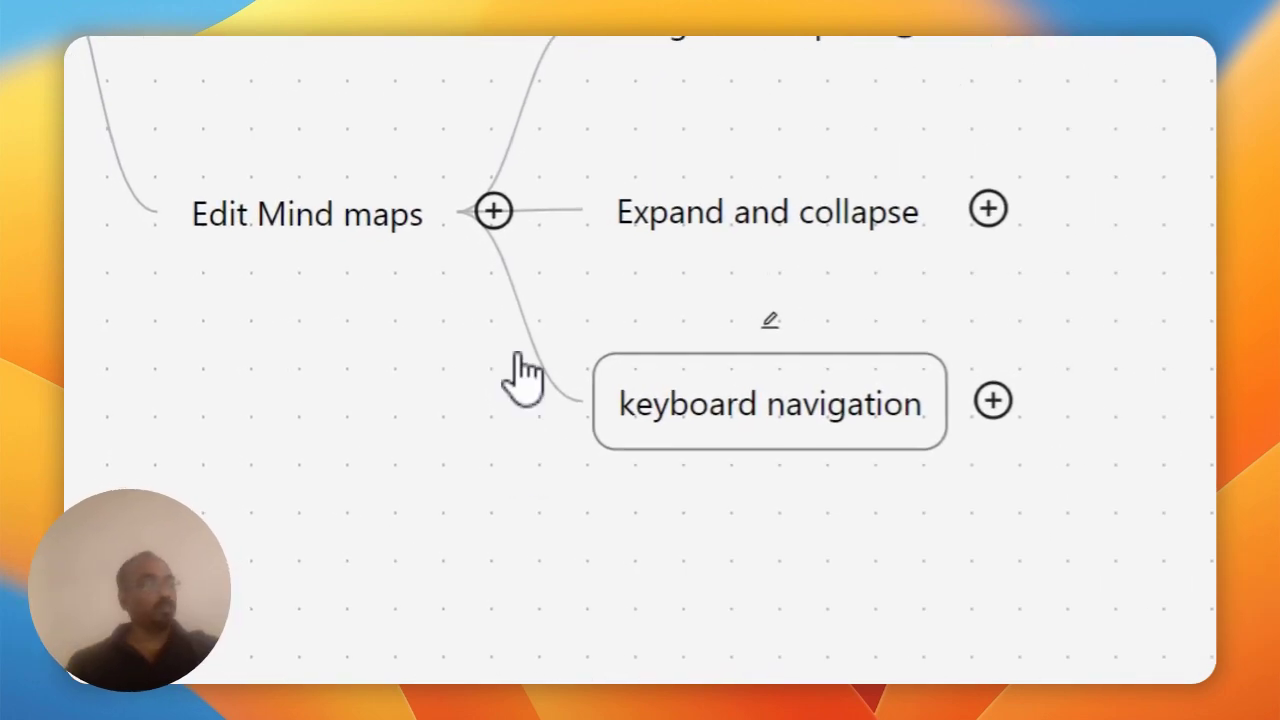
pyautogui.click(490, 212)
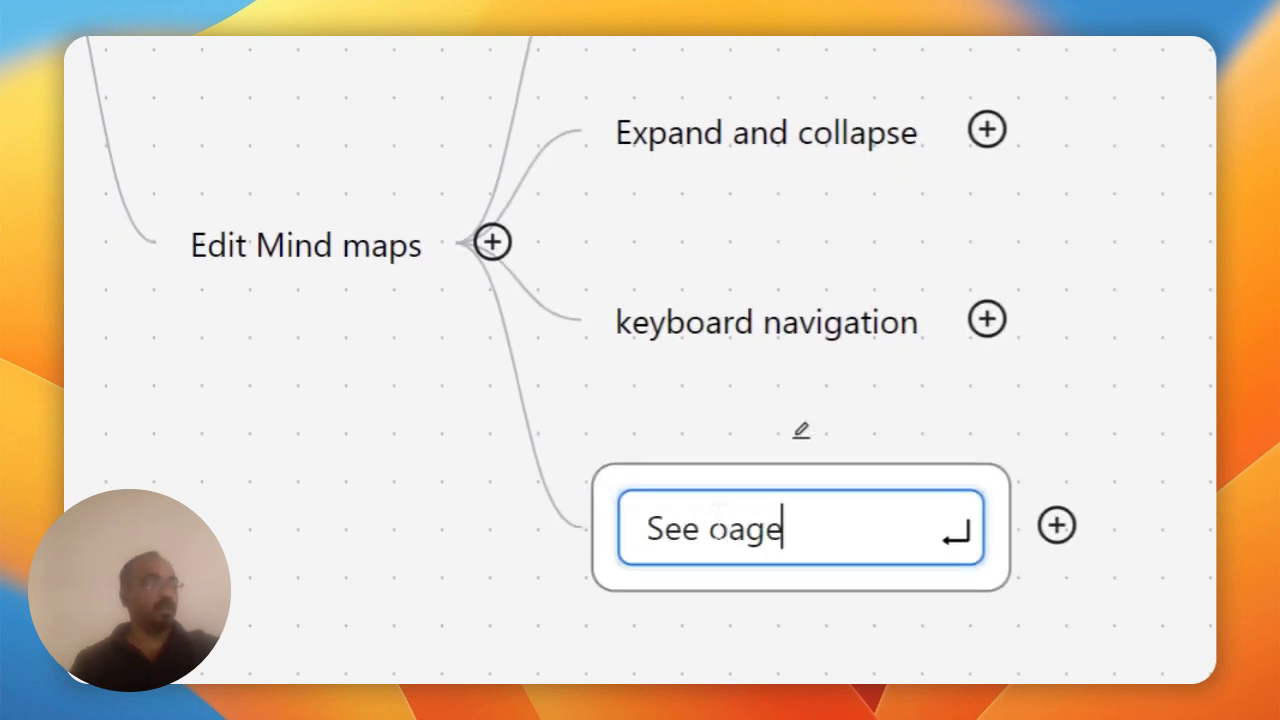
pyautogui.write('See page p')
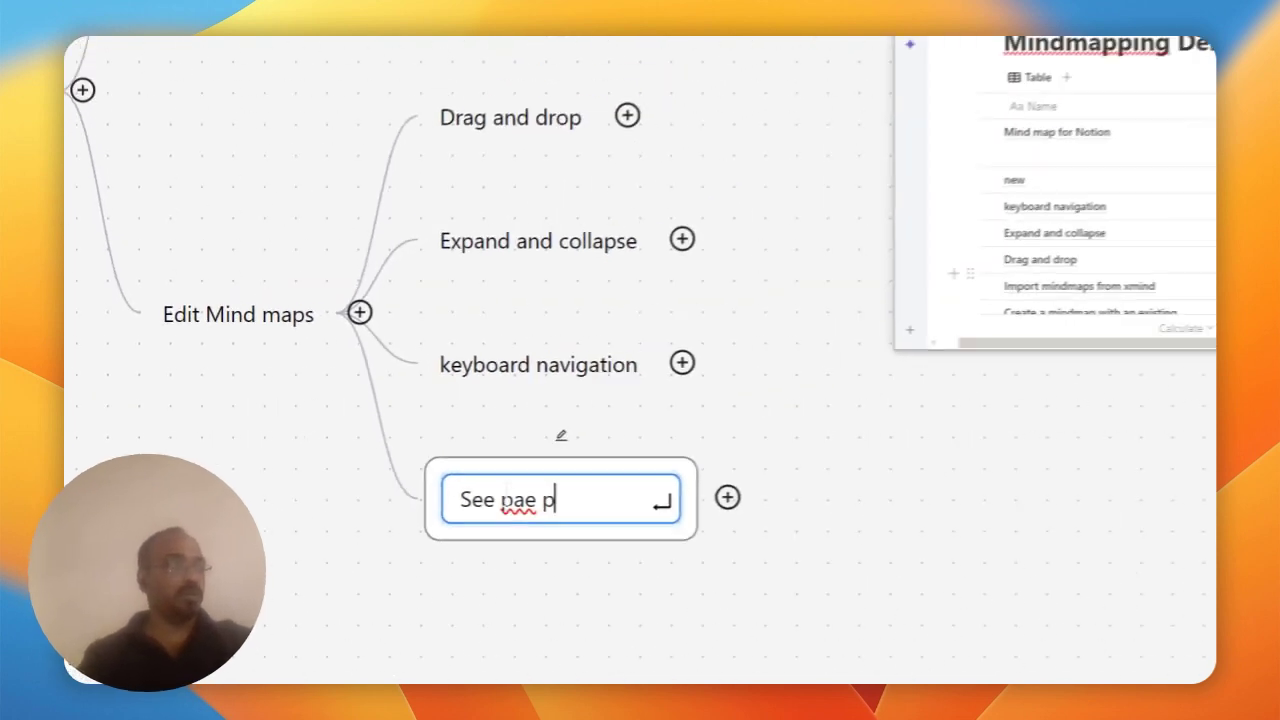
pyautogui.press('BackSpace')
pyautogui.press('BackSpace')
pyautogui.press('BackSpace')
pyautogui.write('ge p')
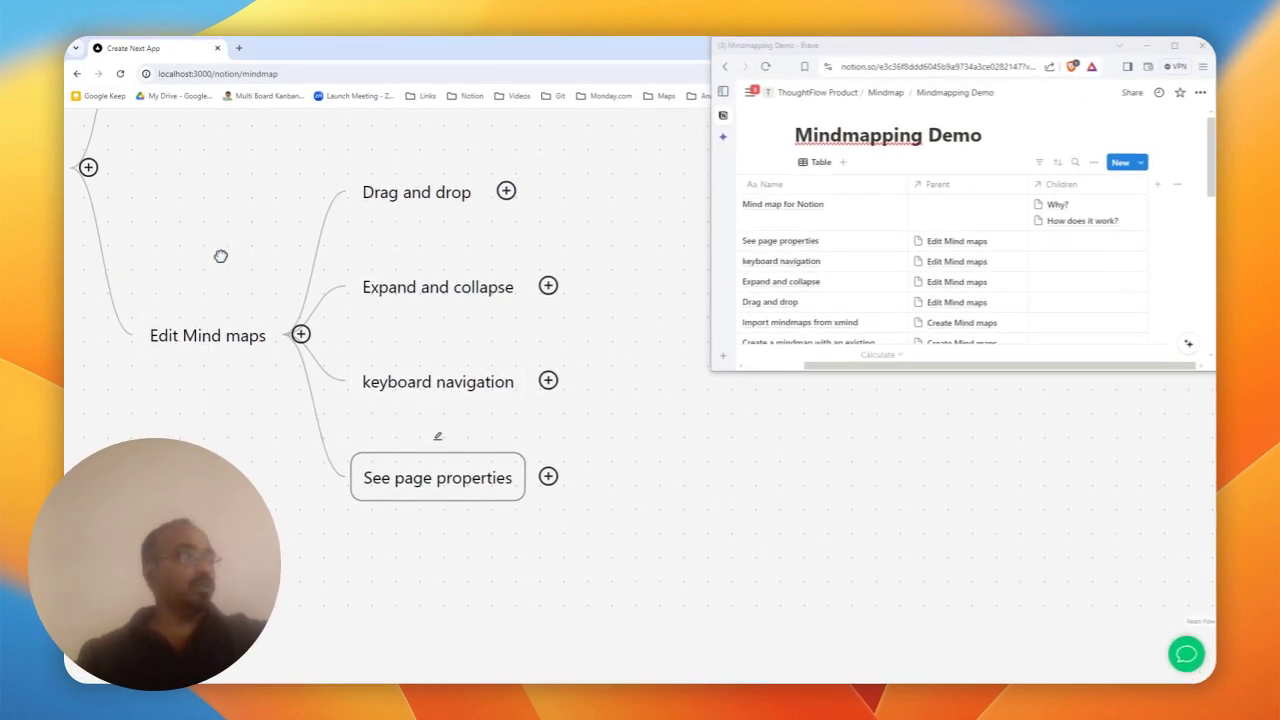
# - Add a Cost? branch under the root node
pyautogui.moveTo(205, 272); pyautogui.dragTo(457, 503)
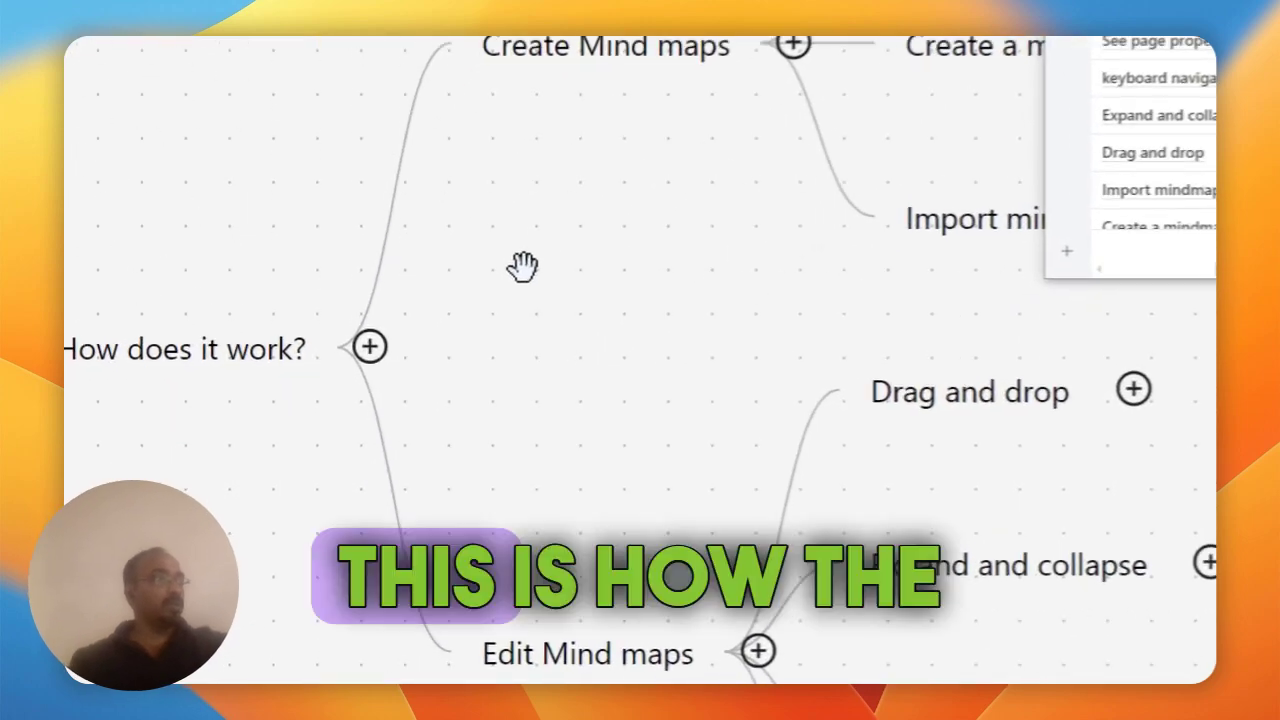
pyautogui.moveTo(522, 267); pyautogui.dragTo(876, 293)
pyautogui.moveTo(622, 259); pyautogui.dragTo(600, 200)
pyautogui.moveTo(625, 320); pyautogui.dragTo(523, 237)
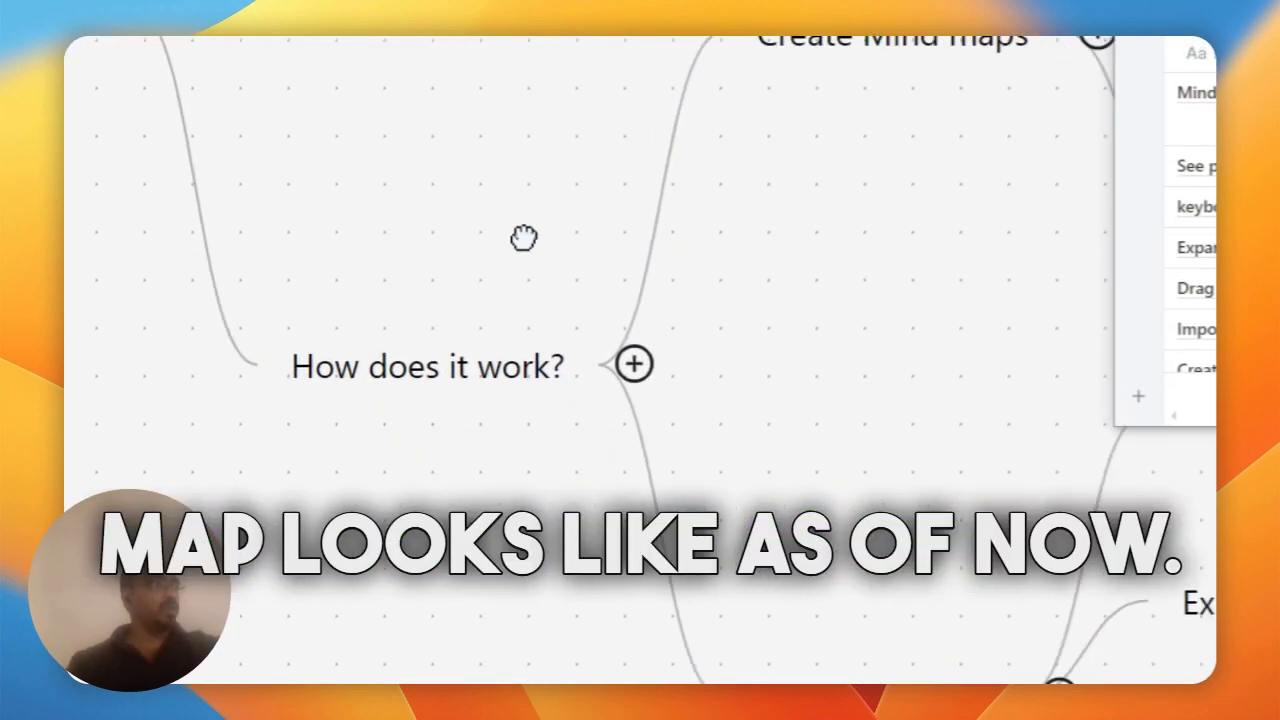
pyautogui.click(335, 187)
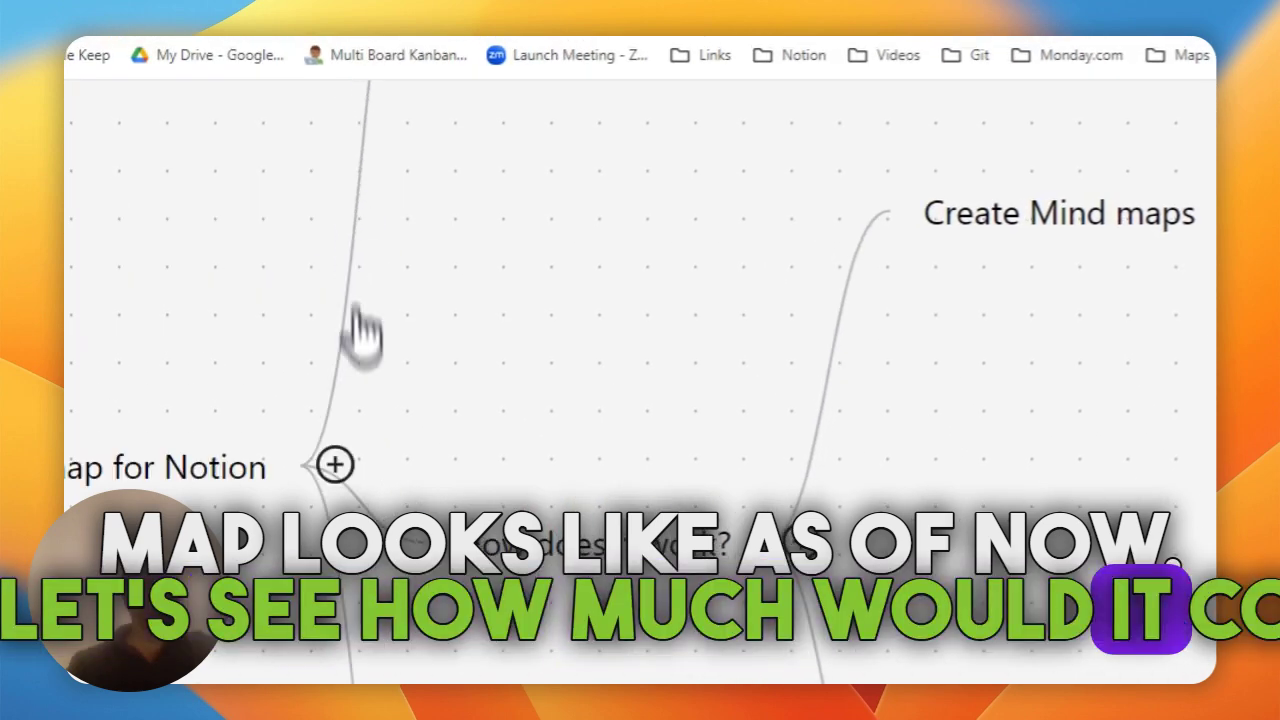
pyautogui.write('new')
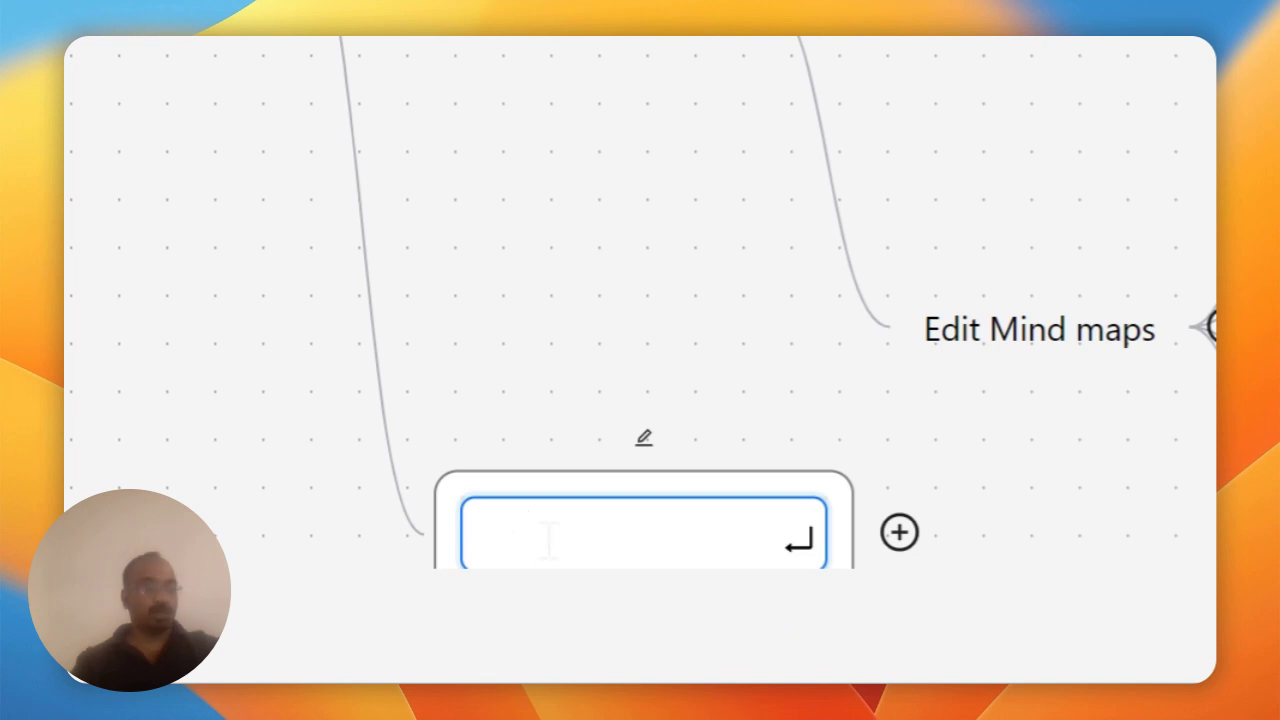
pyautogui.write('t?')
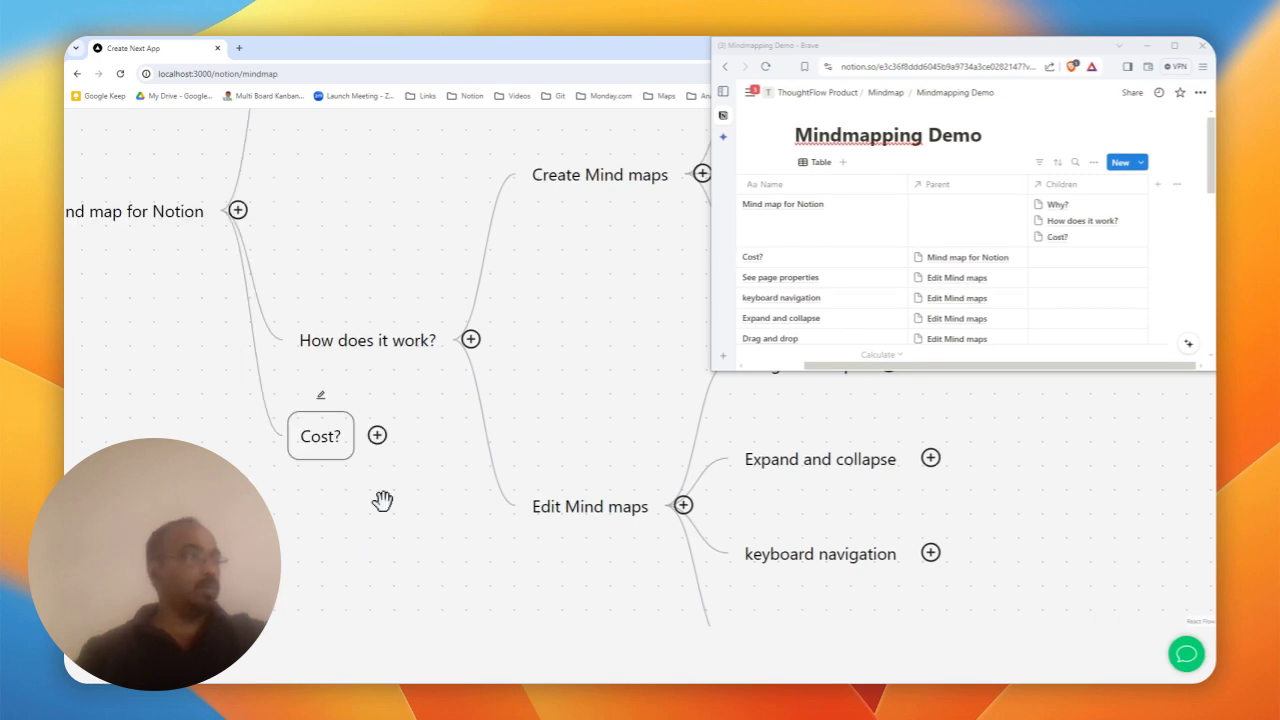
# - Give Cost? two children: 99$/yr and 49$ lifetime deal
pyautogui.moveTo(383, 500); pyautogui.dragTo(291, 397)
pyautogui.click(283, 329)
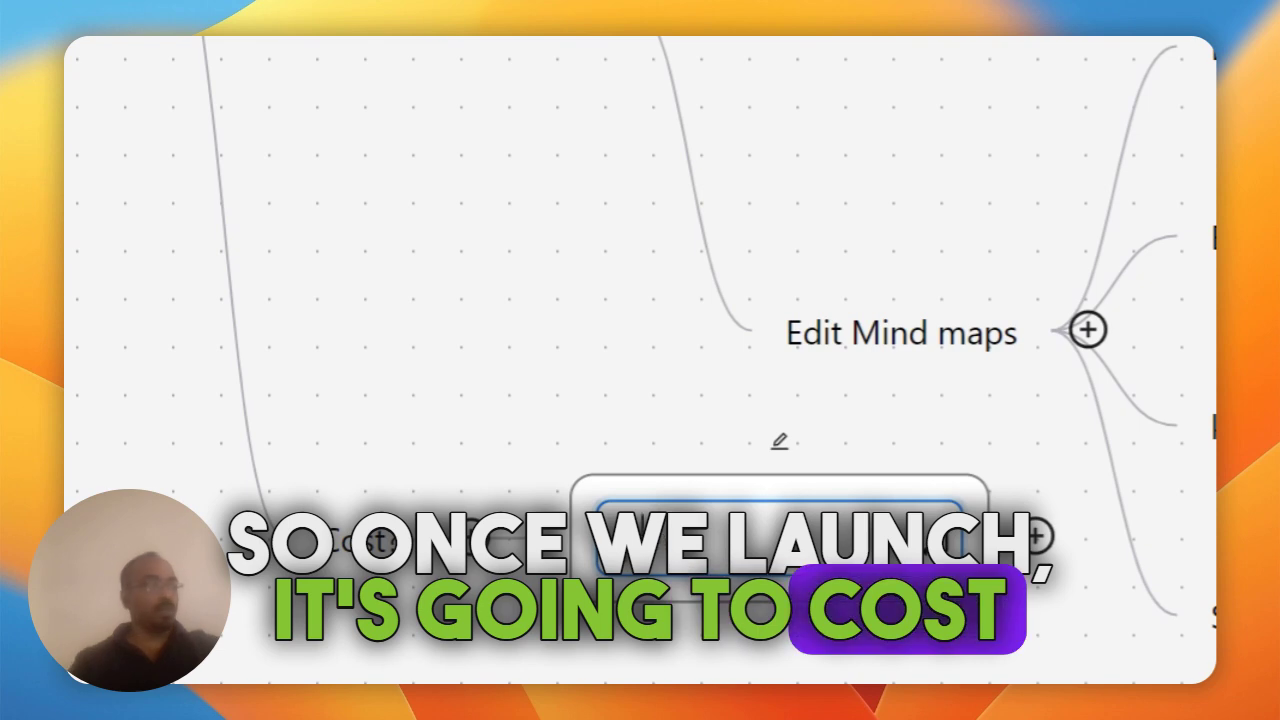
pyautogui.write('99')
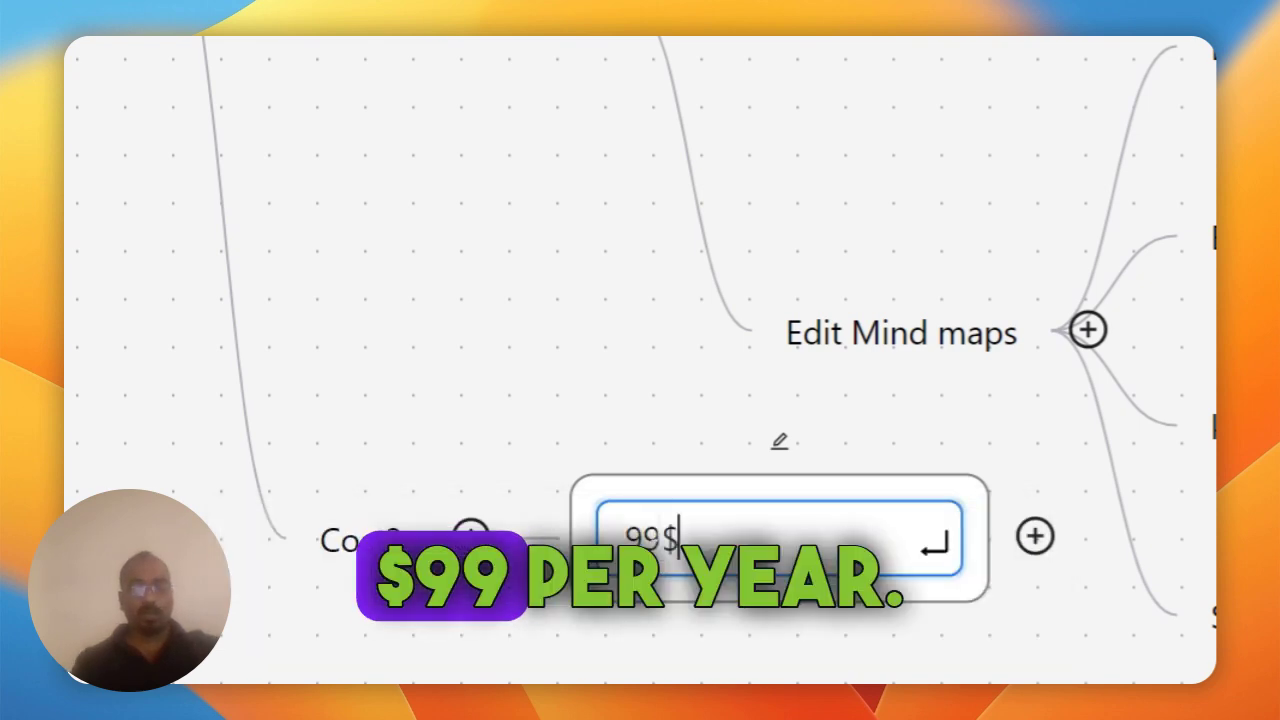
pyautogui.write('$/yr')
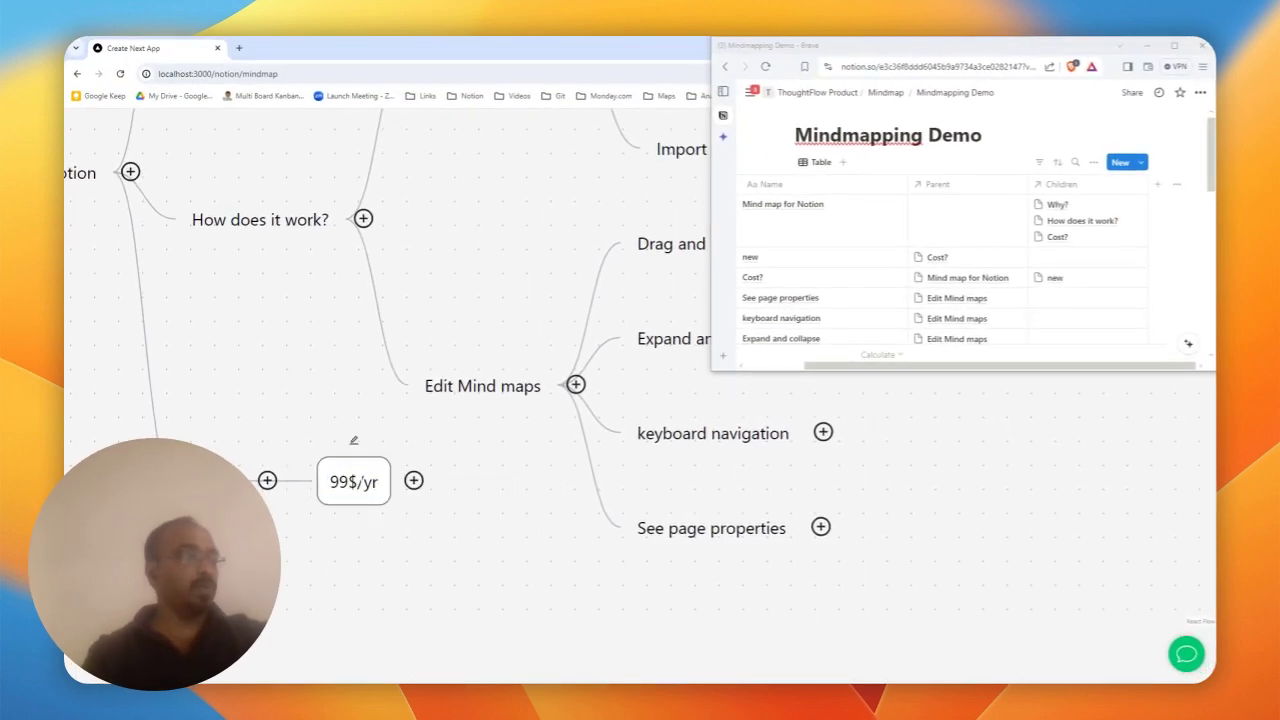
pyautogui.click(268, 481)
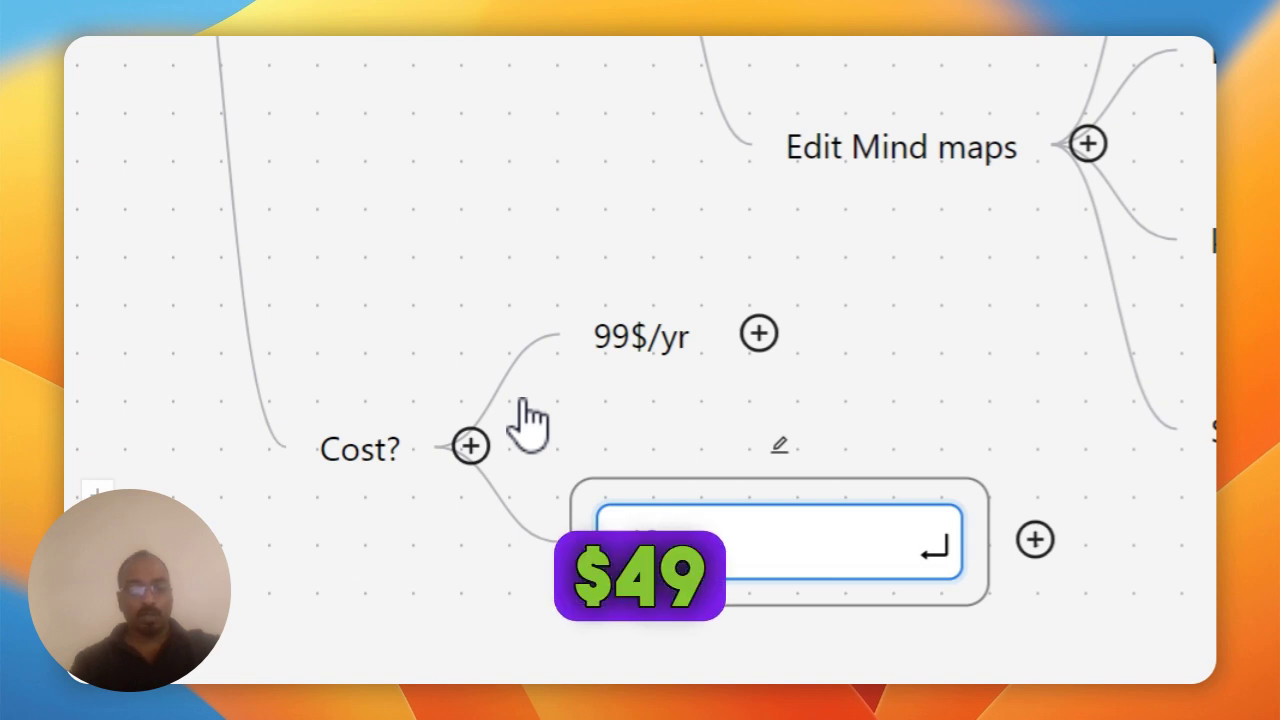
pyautogui.write('$ life')
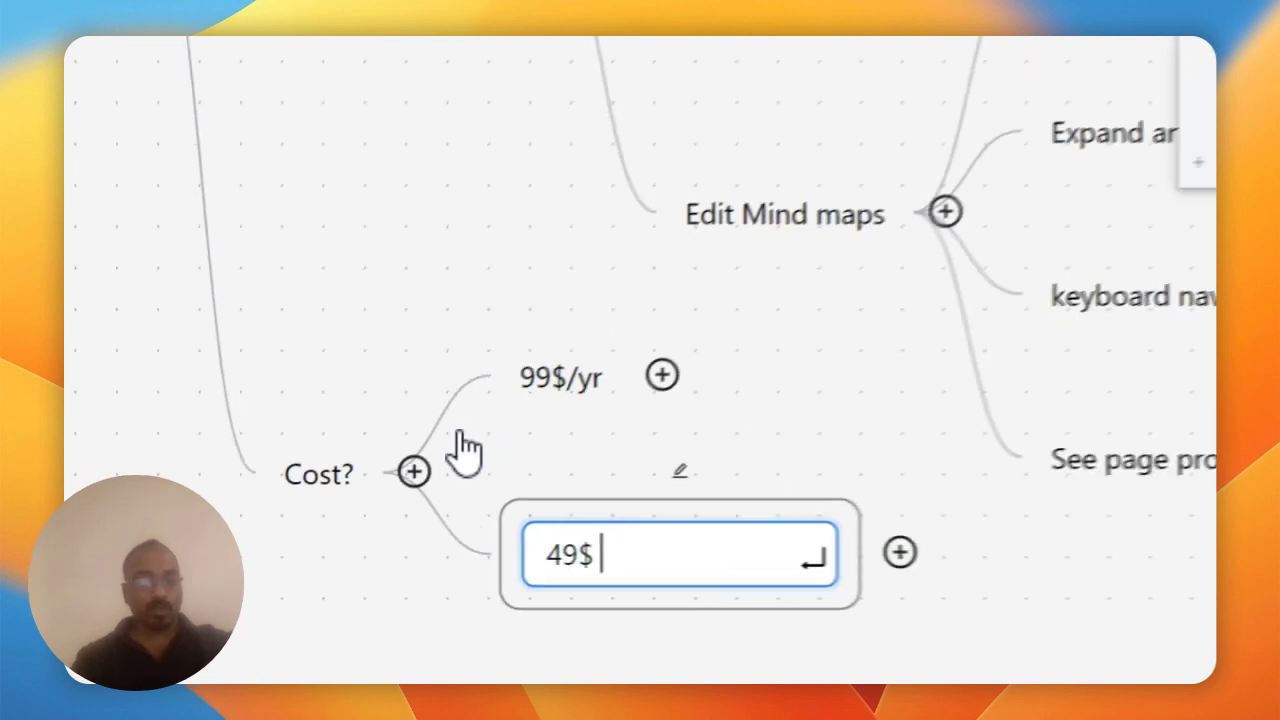
pyautogui.write('tiem')
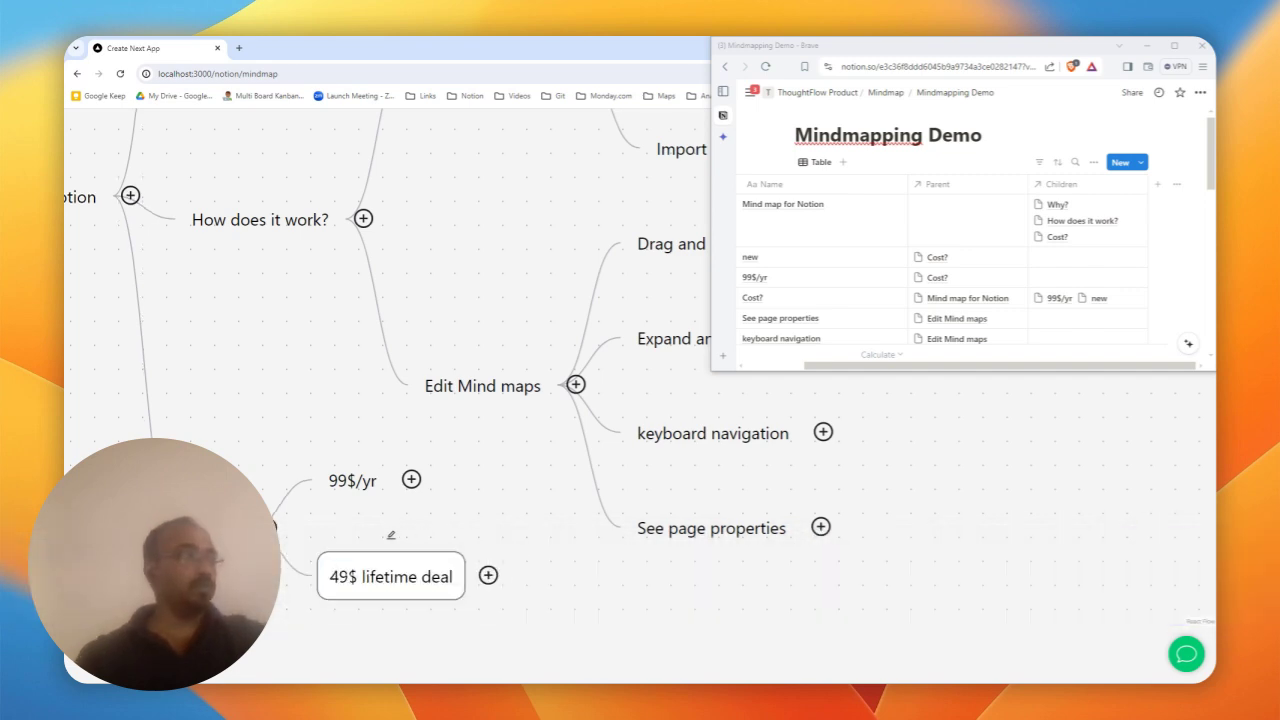
pyautogui.moveTo(283, 627); pyautogui.dragTo(338, 444)
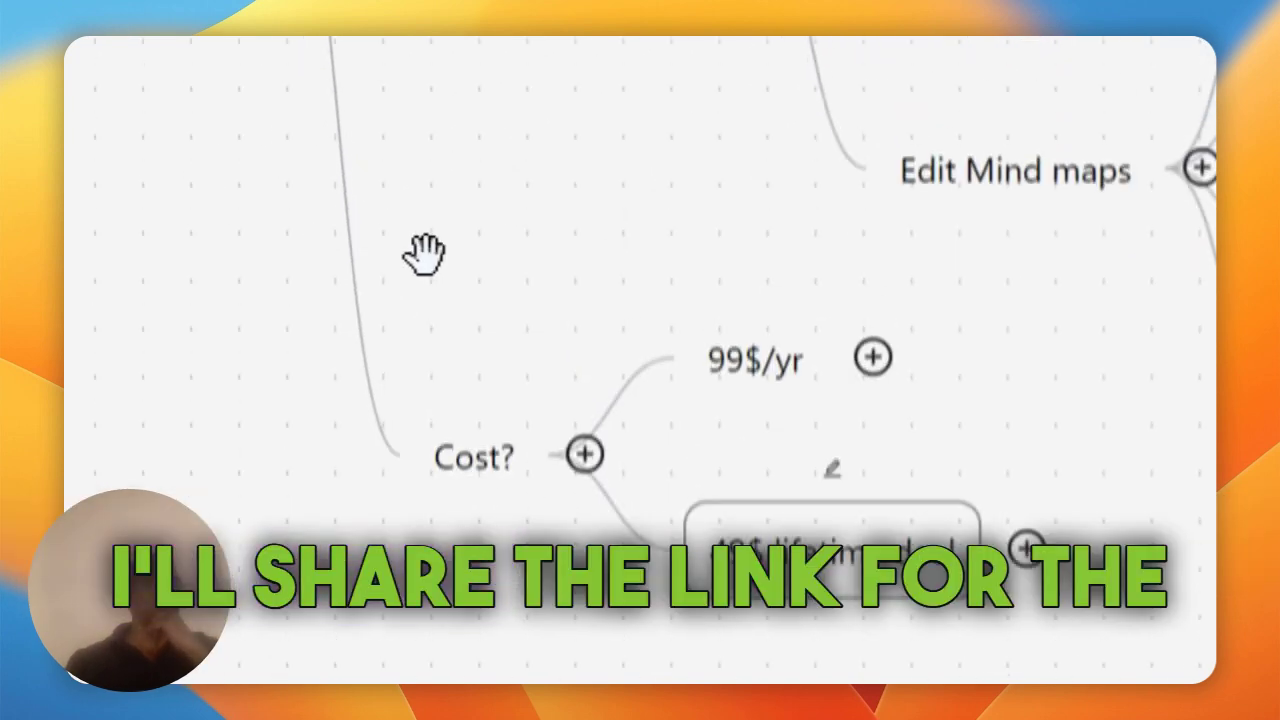
pyautogui.moveTo(423, 251); pyautogui.dragTo(557, 545)
# - Add a Collaborate? branch under the root node
pyautogui.click(405, 217)
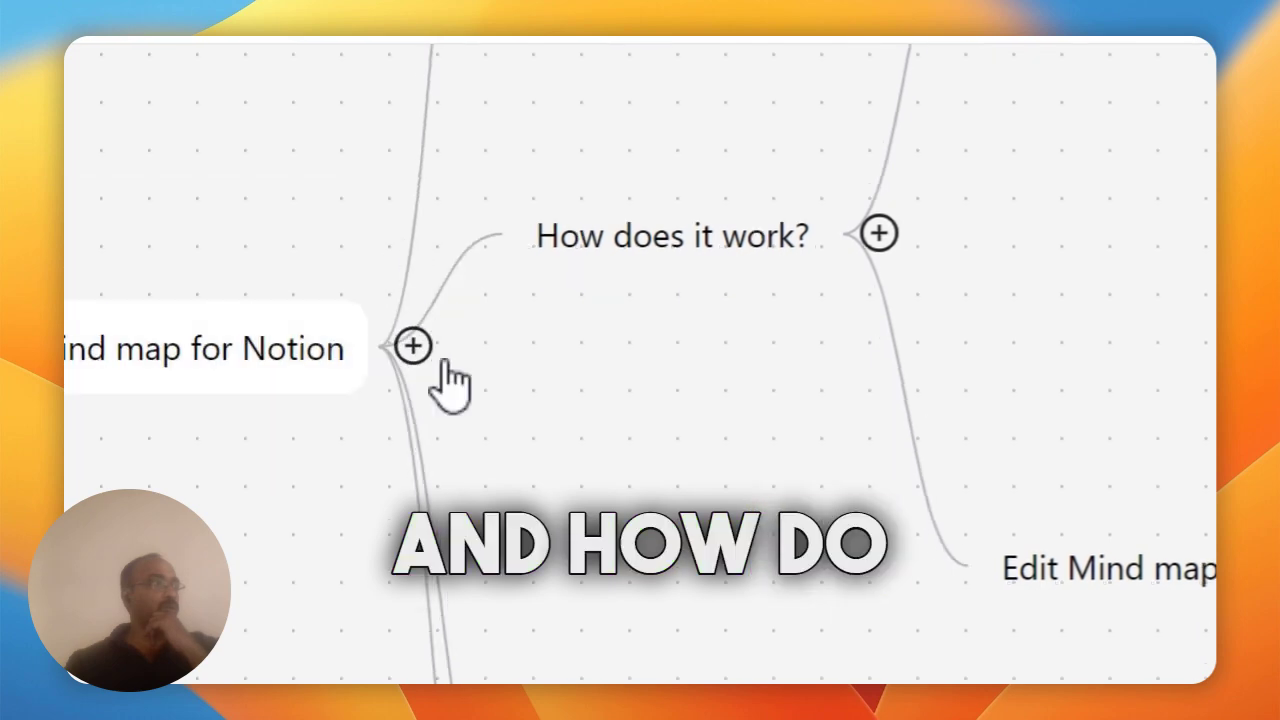
pyautogui.moveTo(573, 662); pyautogui.dragTo(586, 197)
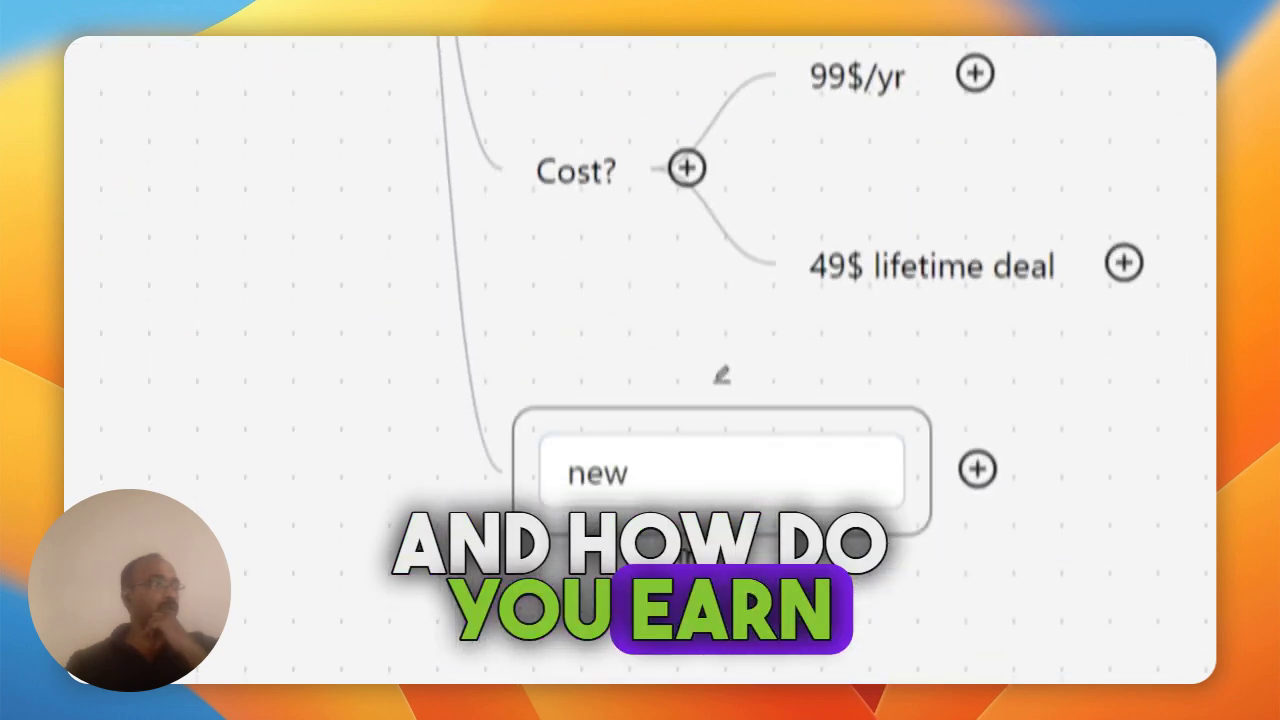
pyautogui.doubleClick(699, 424)
pyautogui.write('Co')
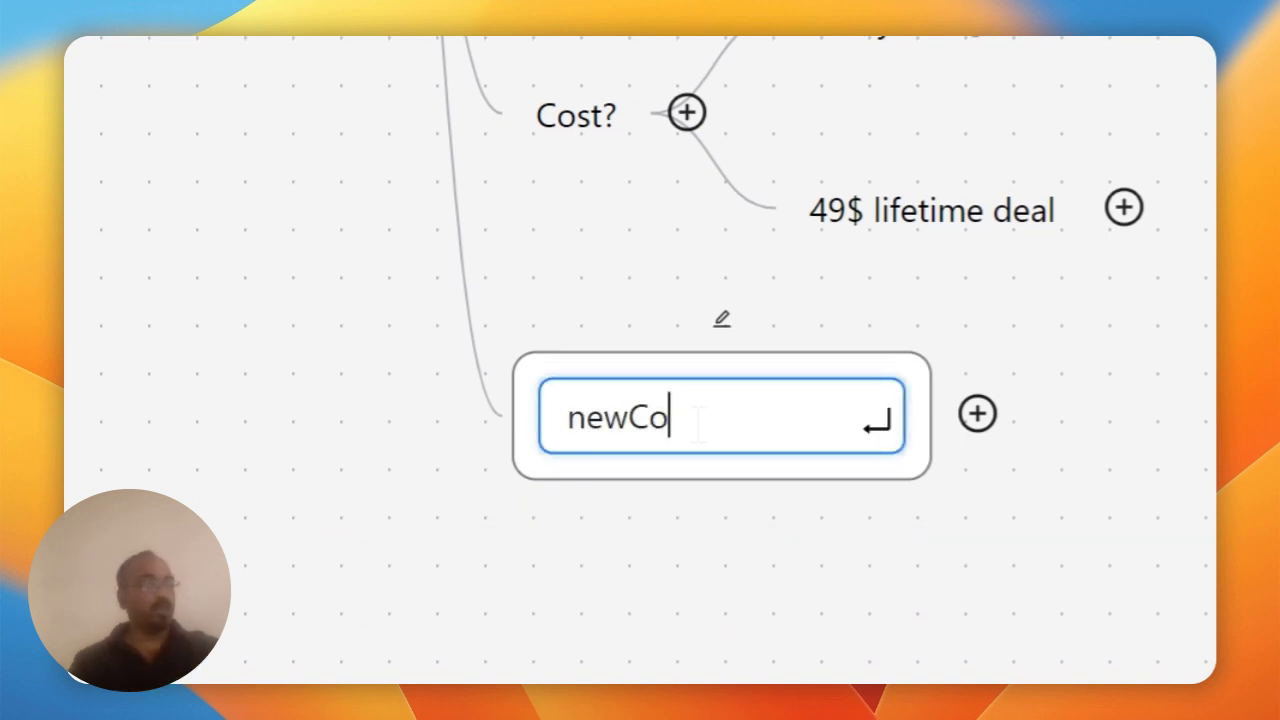
pyautogui.write('ll')
pyautogui.press('BackSpace')
pyautogui.press('BackSpace')
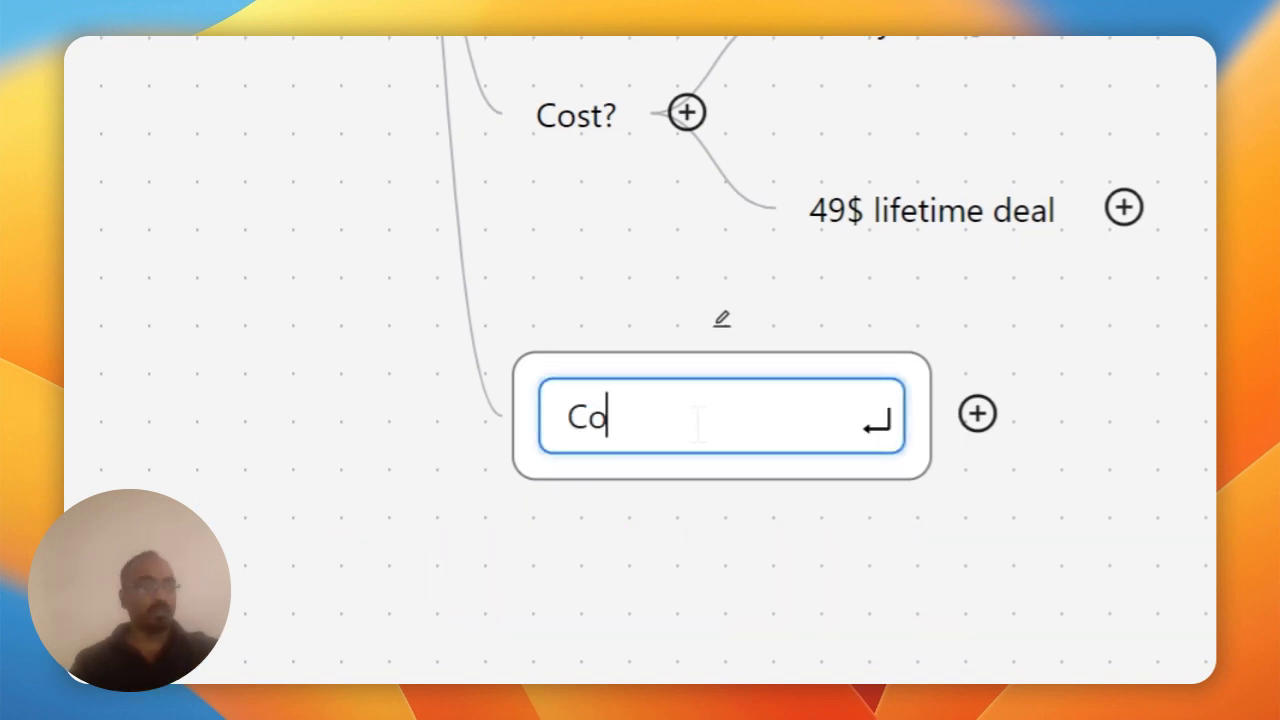
pyautogui.write('llaborate?')
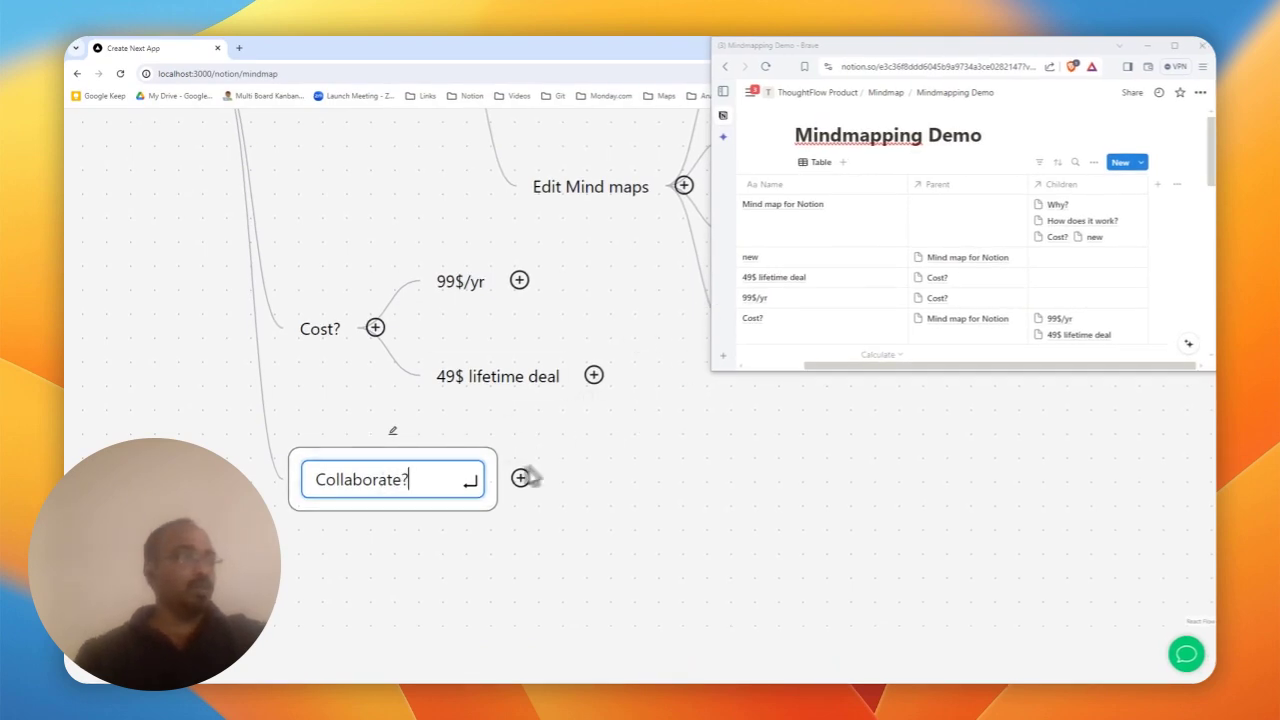
pyautogui.press('Return')
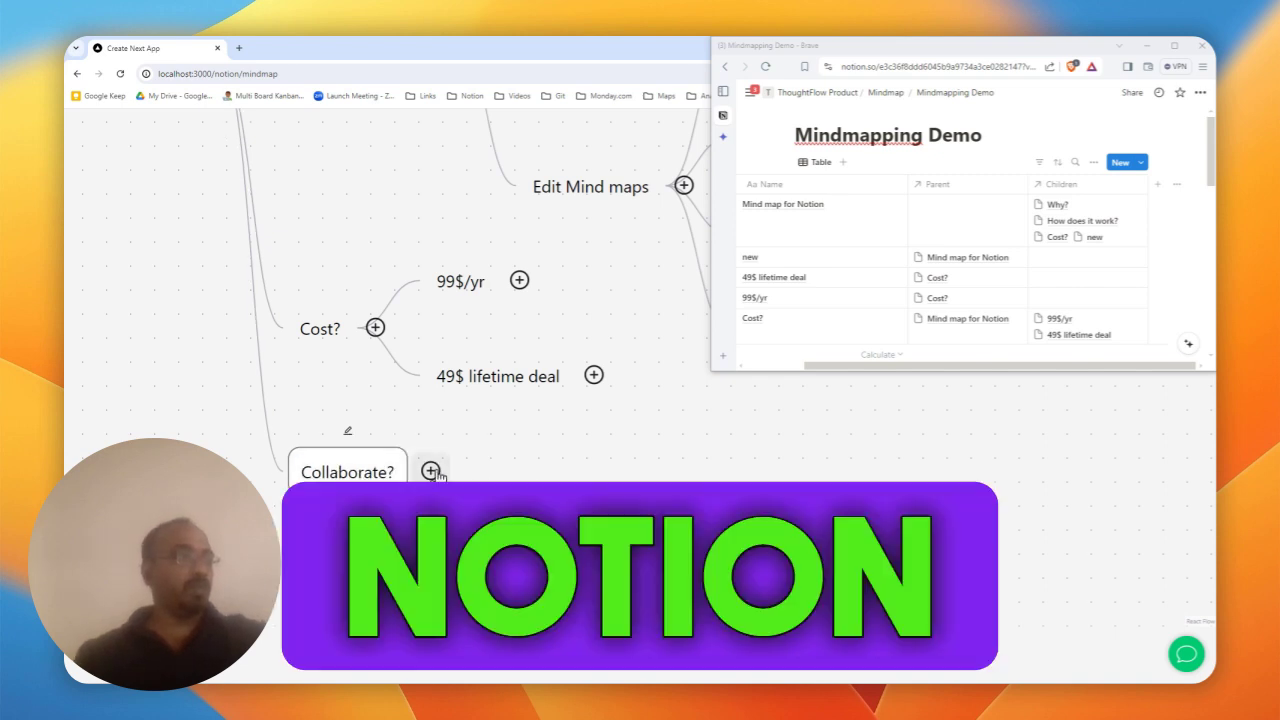
# - Add Notion Ambassador and 'Youtube channel on Productivity?' as Collaborate? children
pyautogui.click(431, 469)
pyautogui.doubleClick(746, 393)
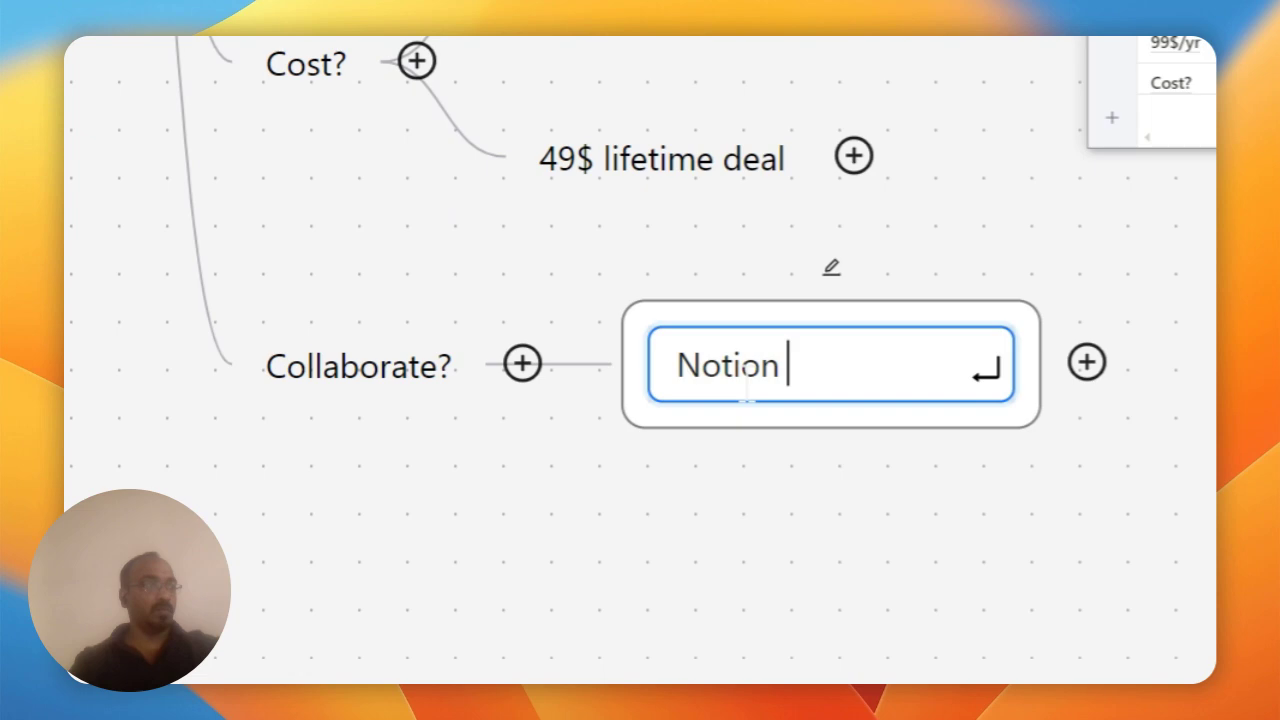
pyautogui.write('Notion Amassa')
pyautogui.press('BackSpace')
pyautogui.press('BackSpace')
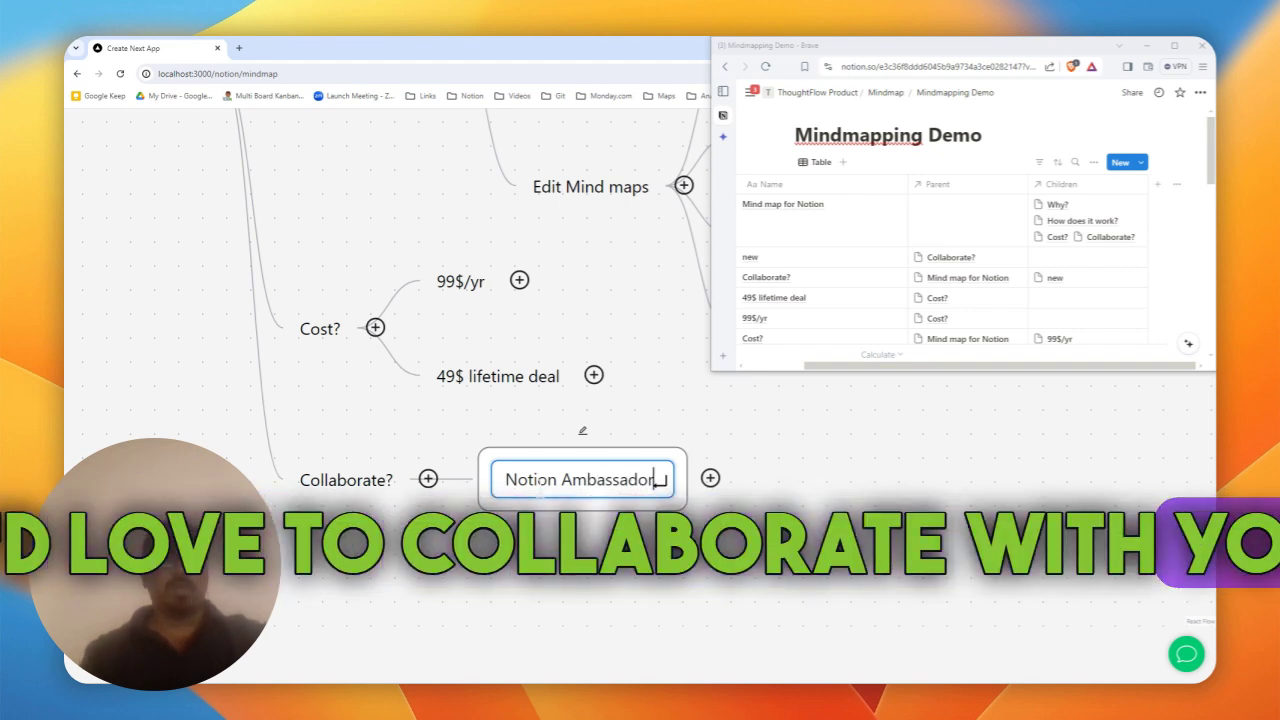
pyautogui.press('Return')
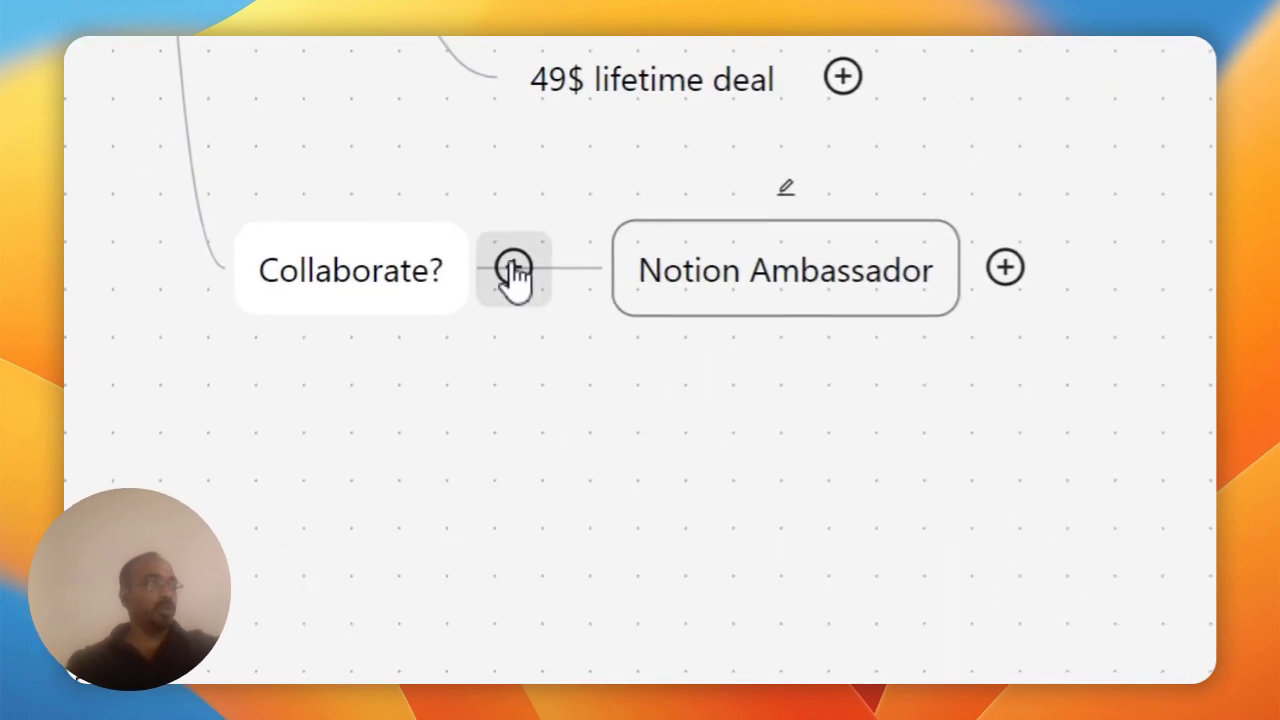
pyautogui.click(514, 272)
pyautogui.write('new')
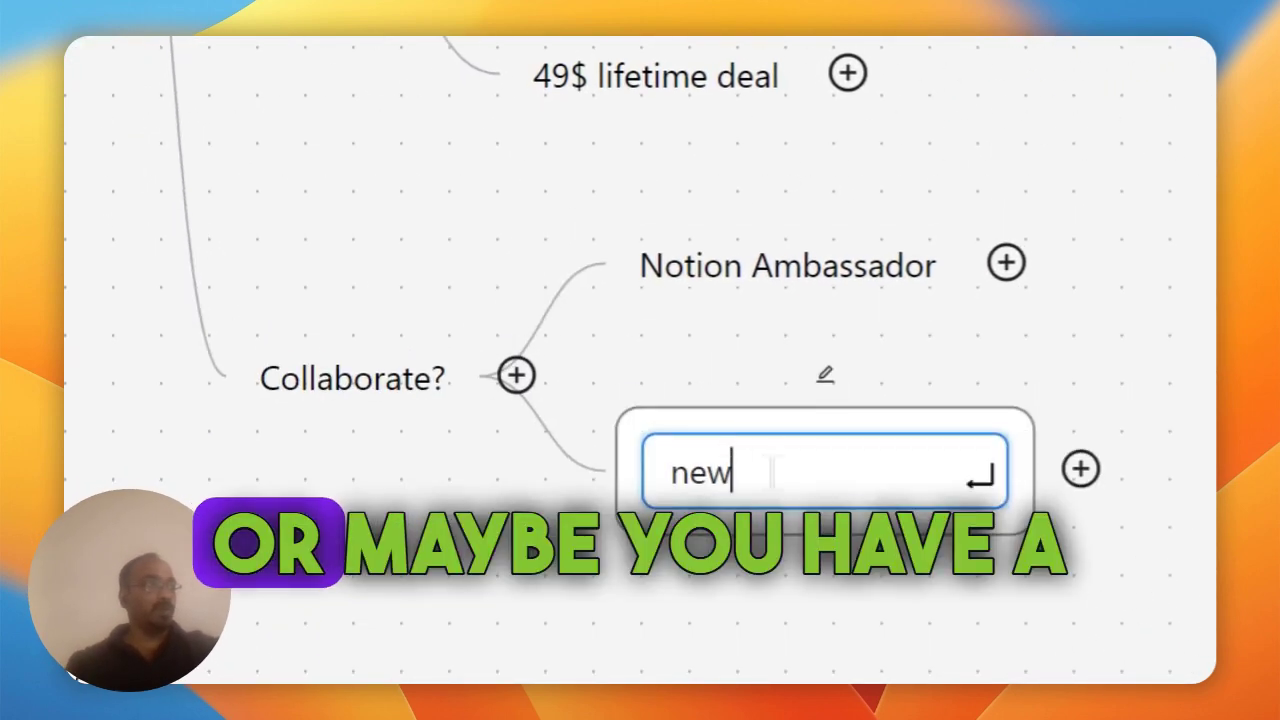
pyautogui.write('T')
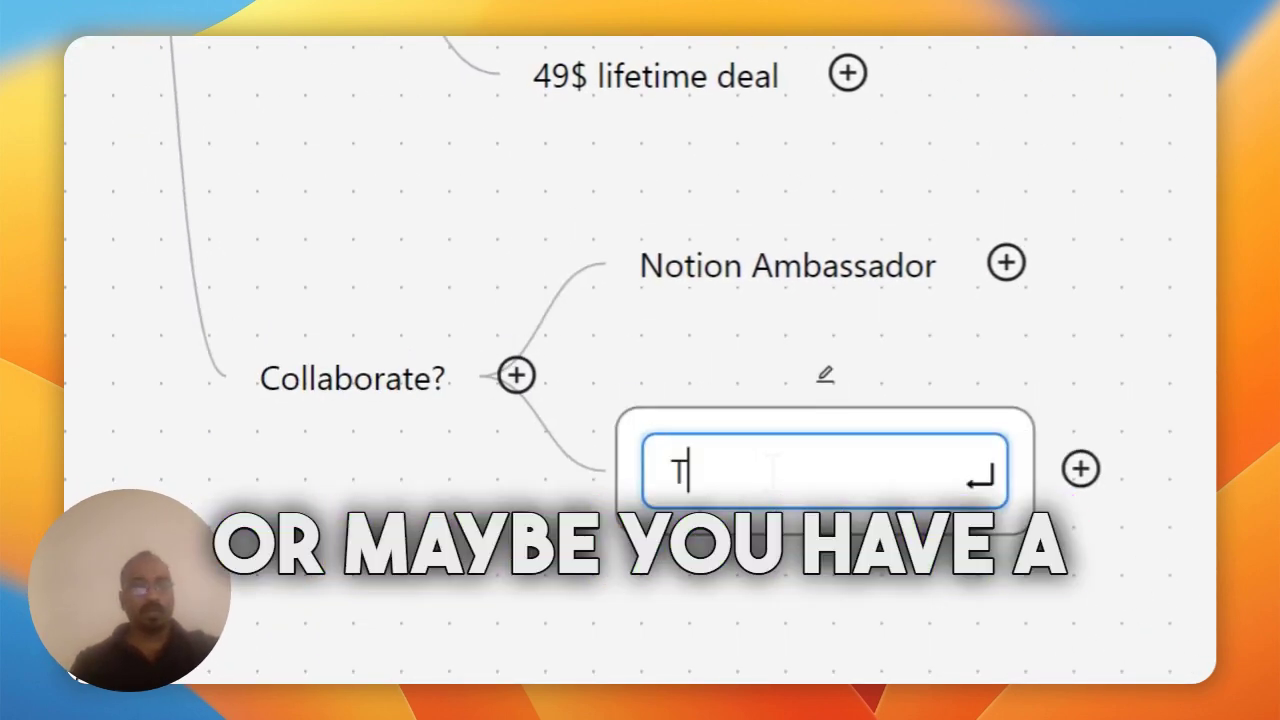
pyautogui.write('outube ')
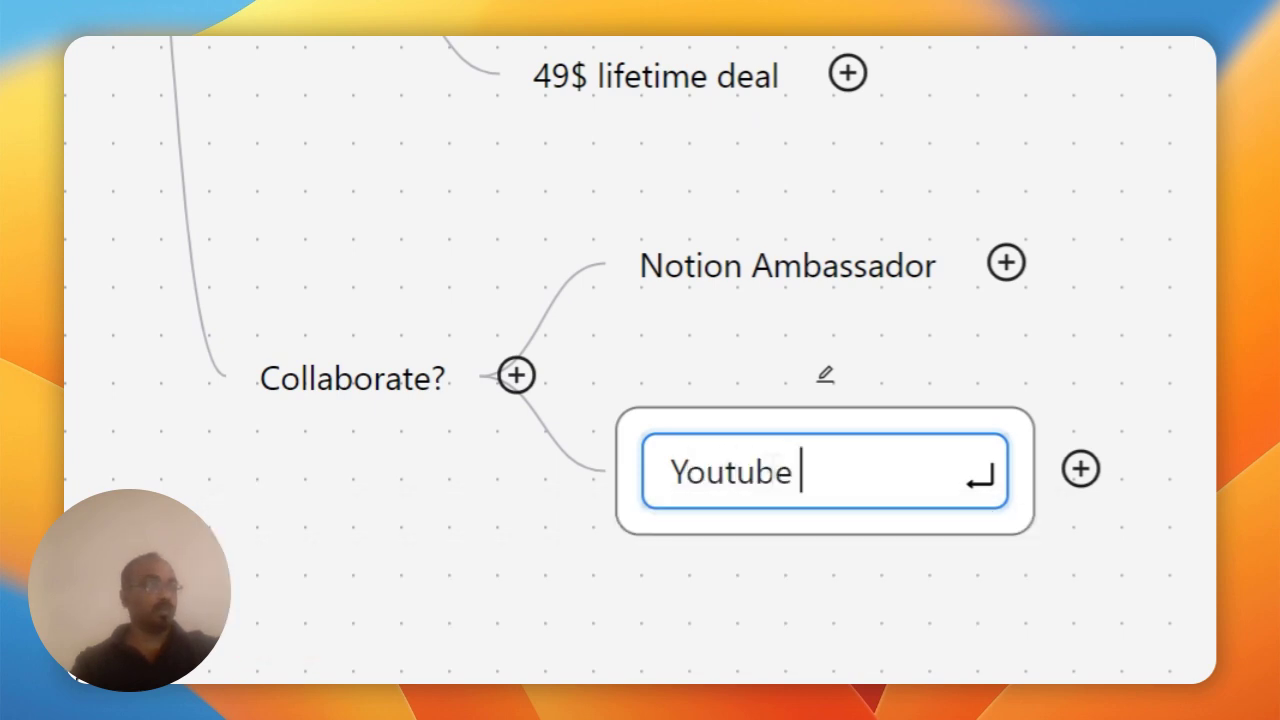
pyautogui.write('channel on Productivit')
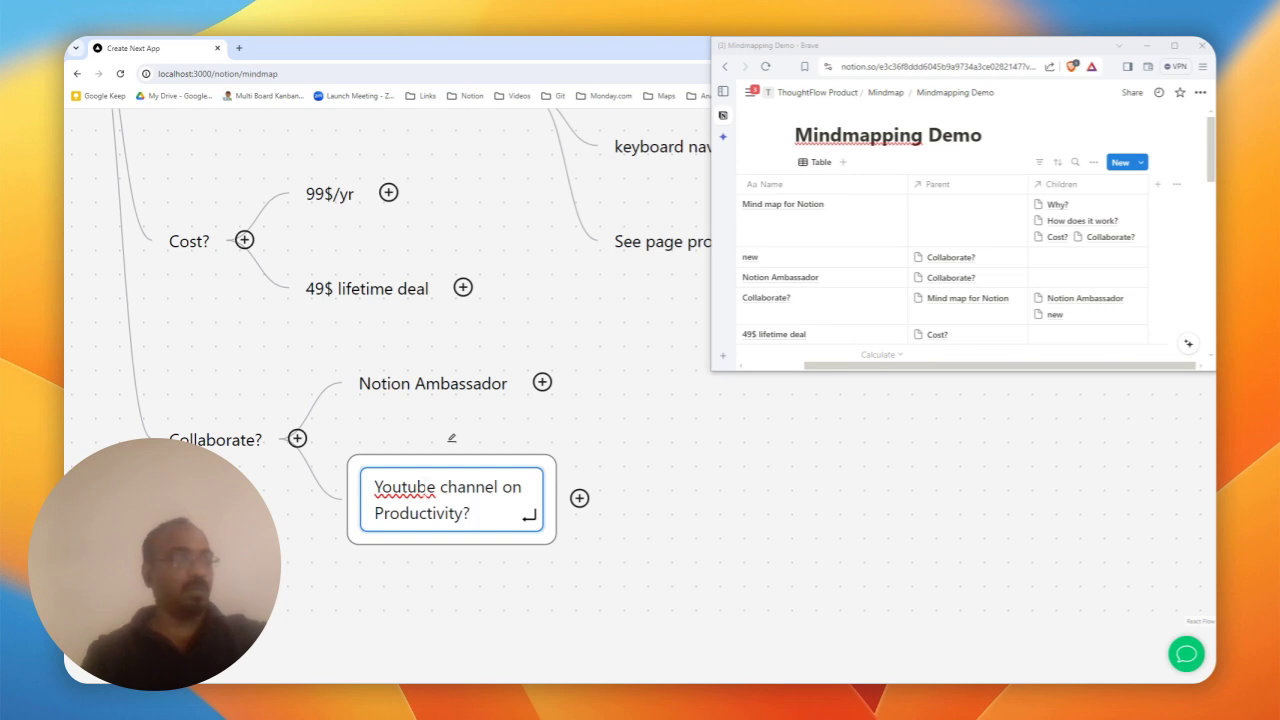
pyautogui.press('Return')
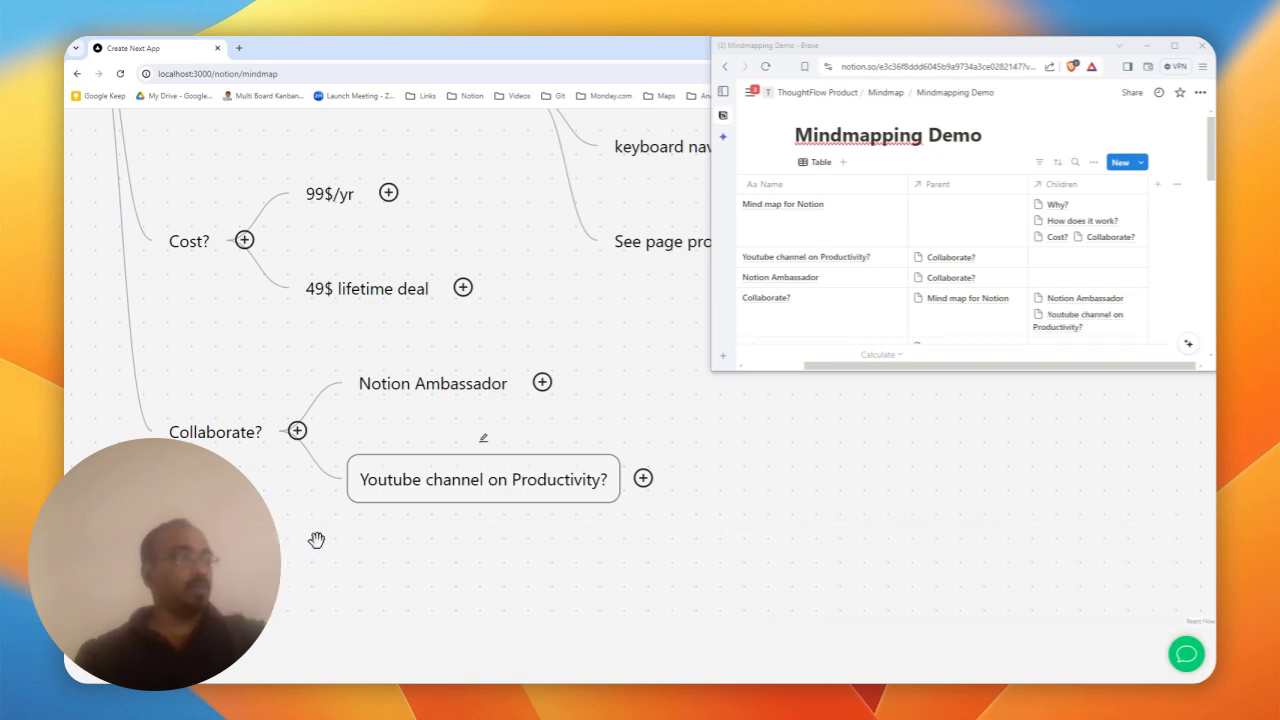
pyautogui.moveTo(316, 540); pyautogui.dragTo(294, 471)
# - Add 'Template creator? Newsletter?' under Collaborate? and begin 'Referral comission of 25%' as a fourth idea
pyautogui.click(266, 360)
pyautogui.write('new')
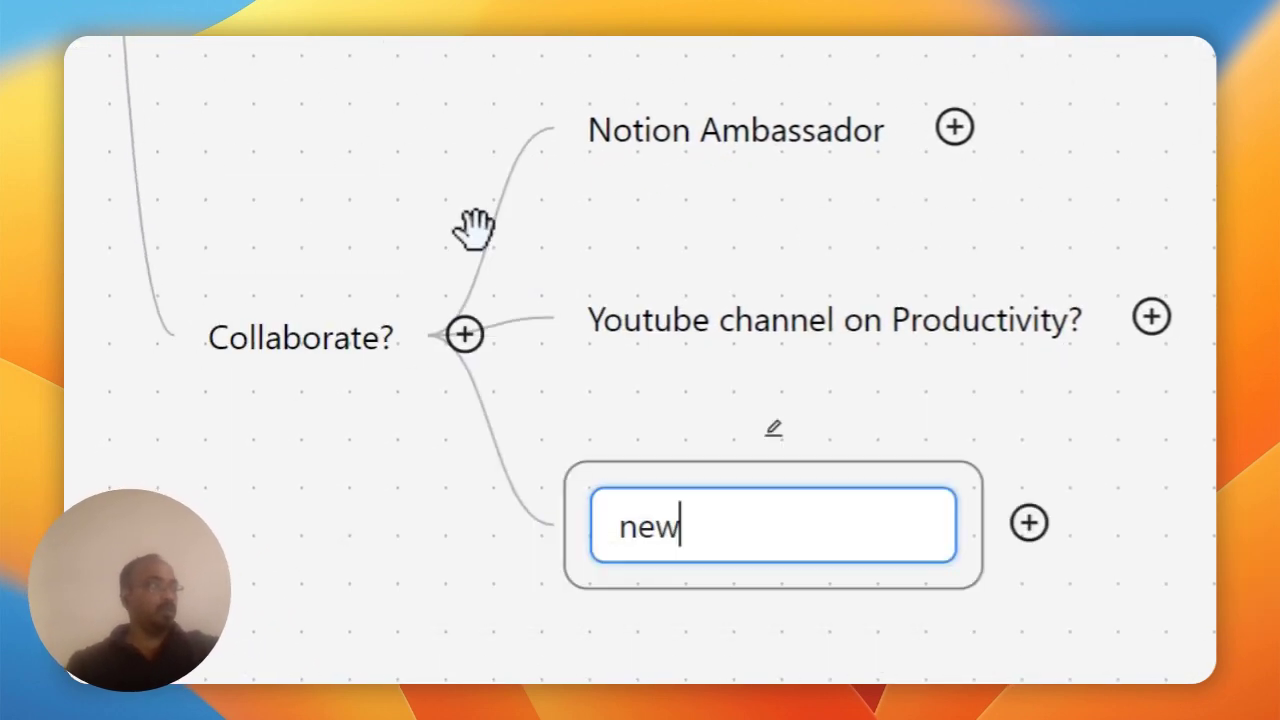
pyautogui.write('Template c')
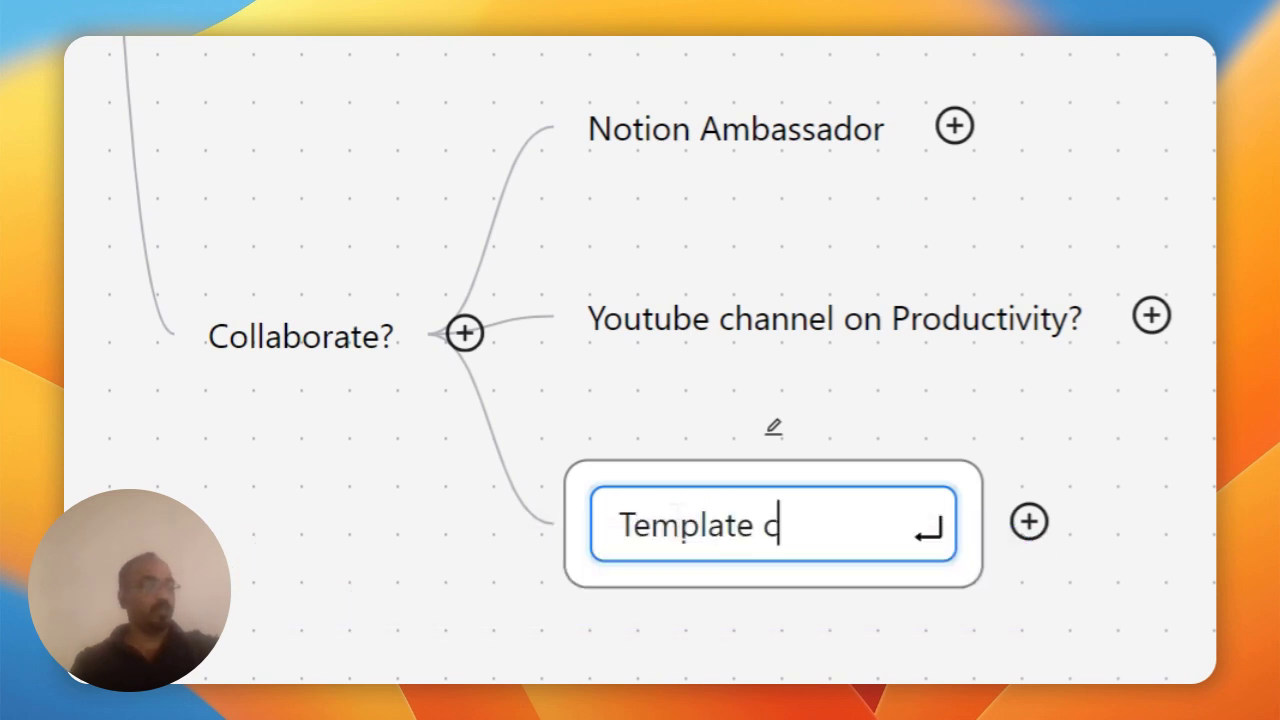
pyautogui.write('reator? ')
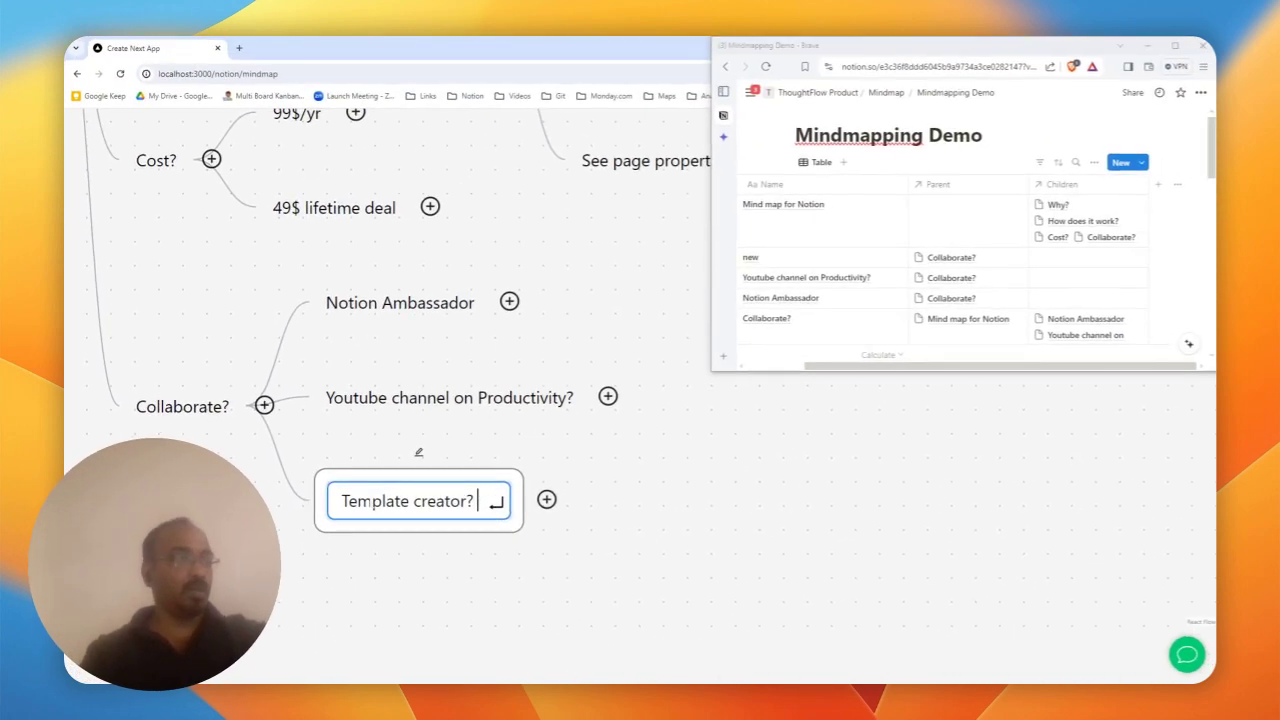
pyautogui.write('Nees')
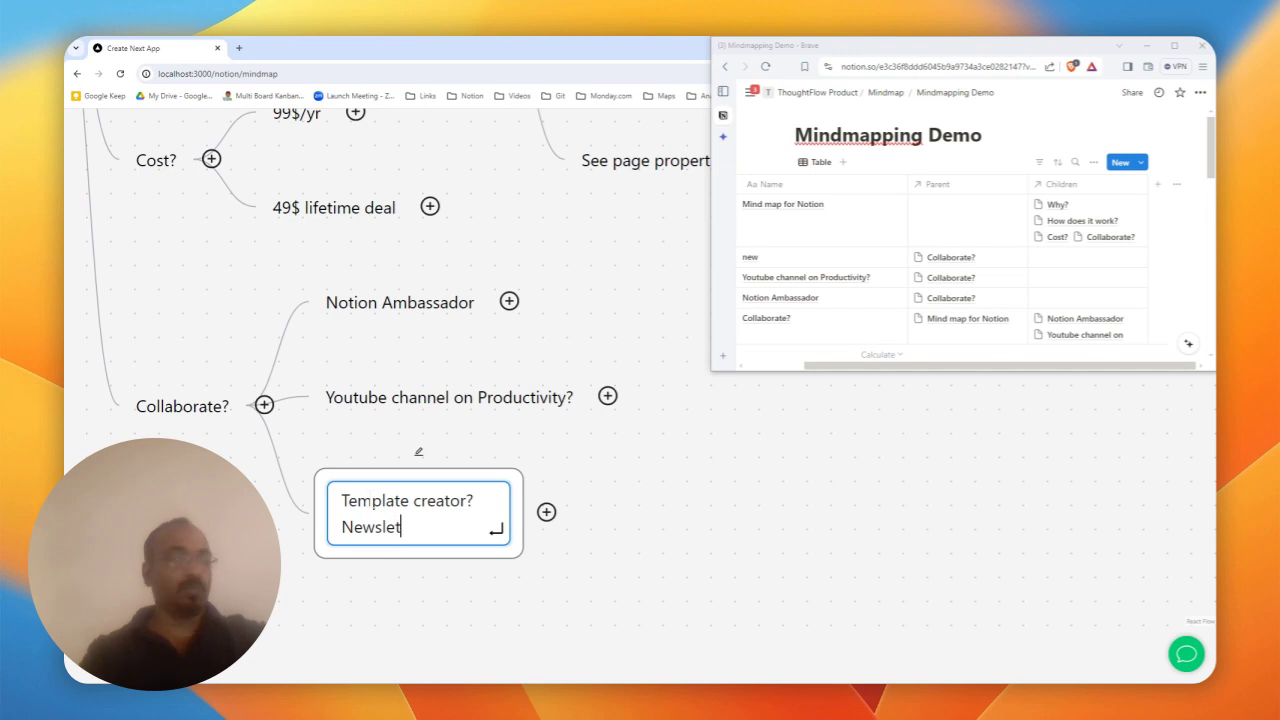
pyautogui.write('letter?')
pyautogui.press('Return')
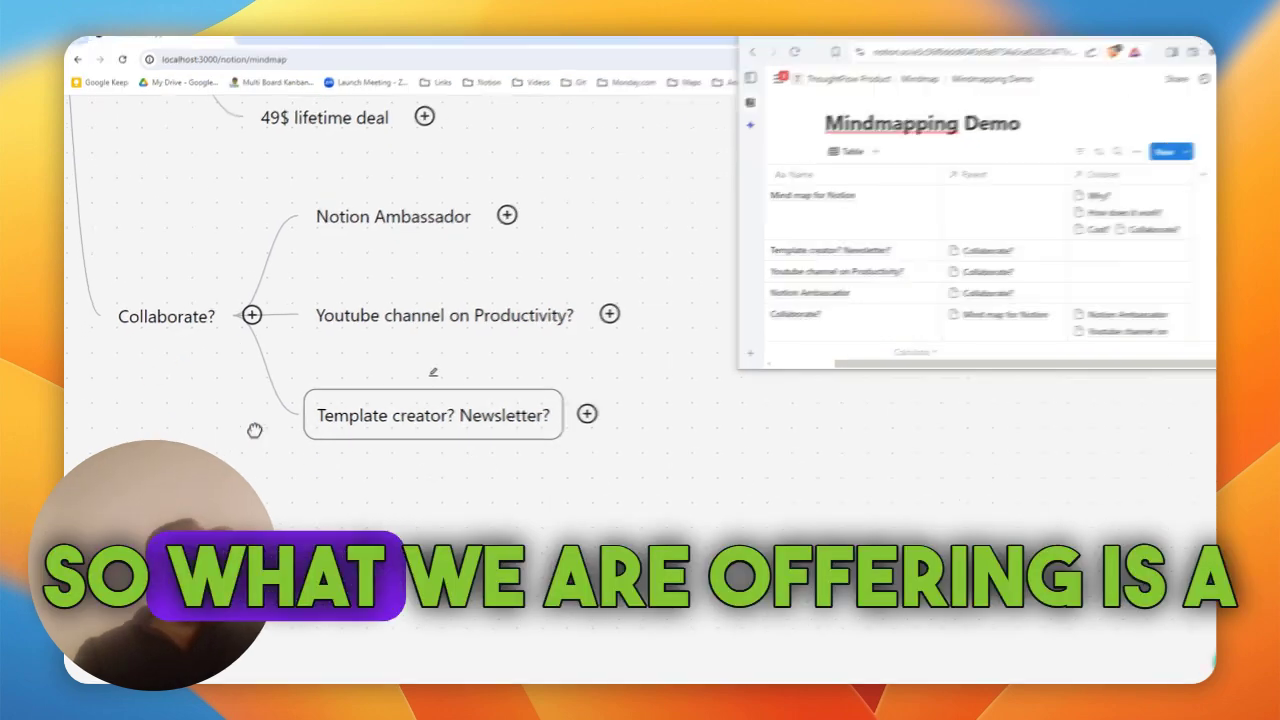
pyautogui.click(264, 397)
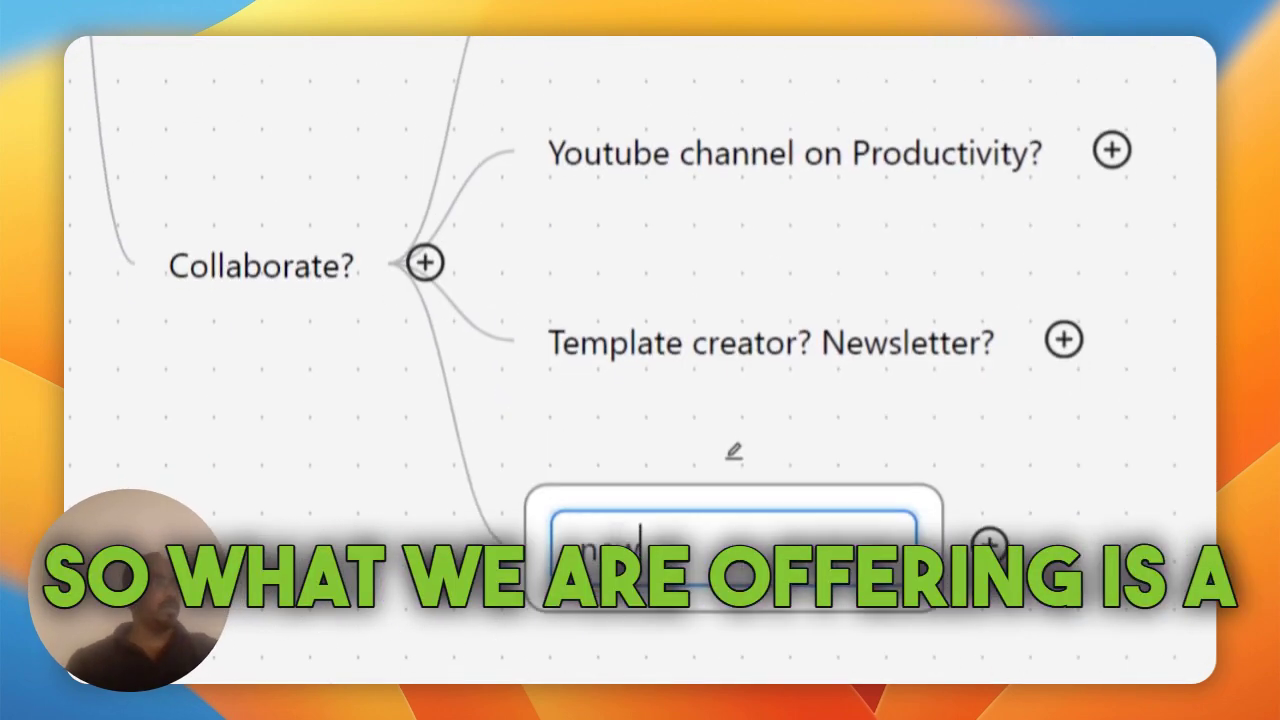
pyautogui.doubleClick(626, 551)
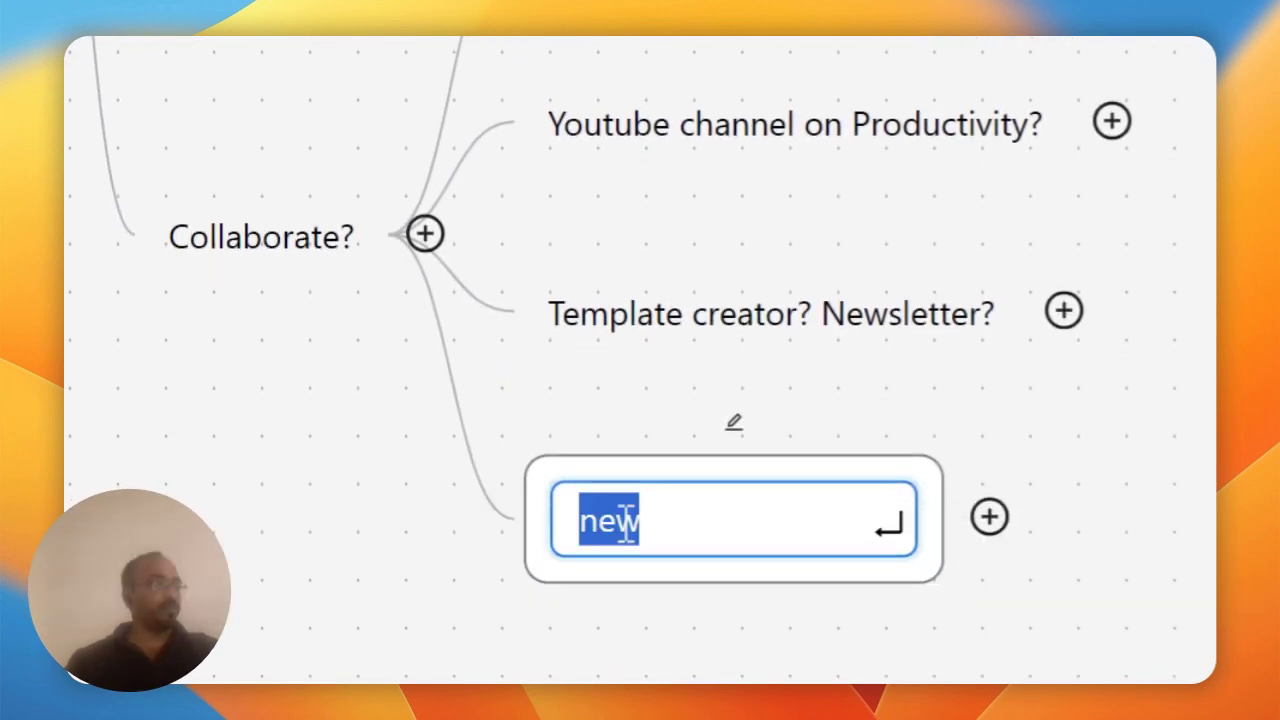
pyautogui.write('Referrak')
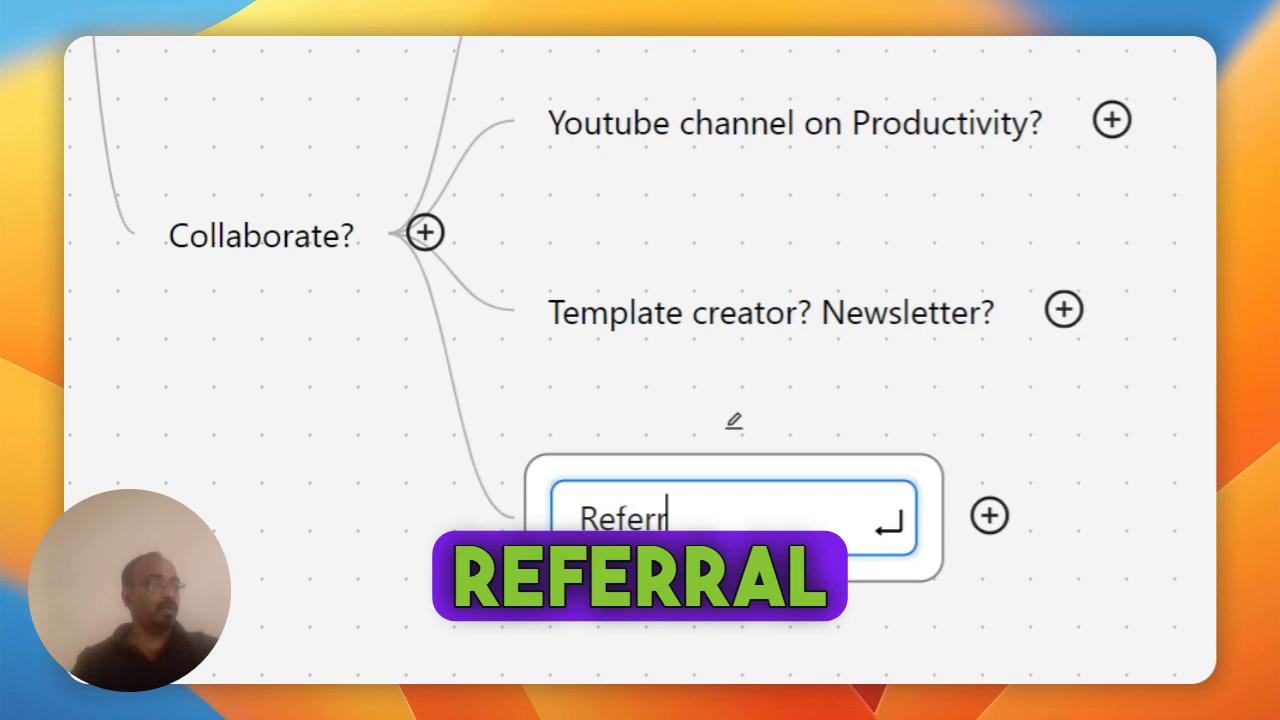
pyautogui.write('l comission o')
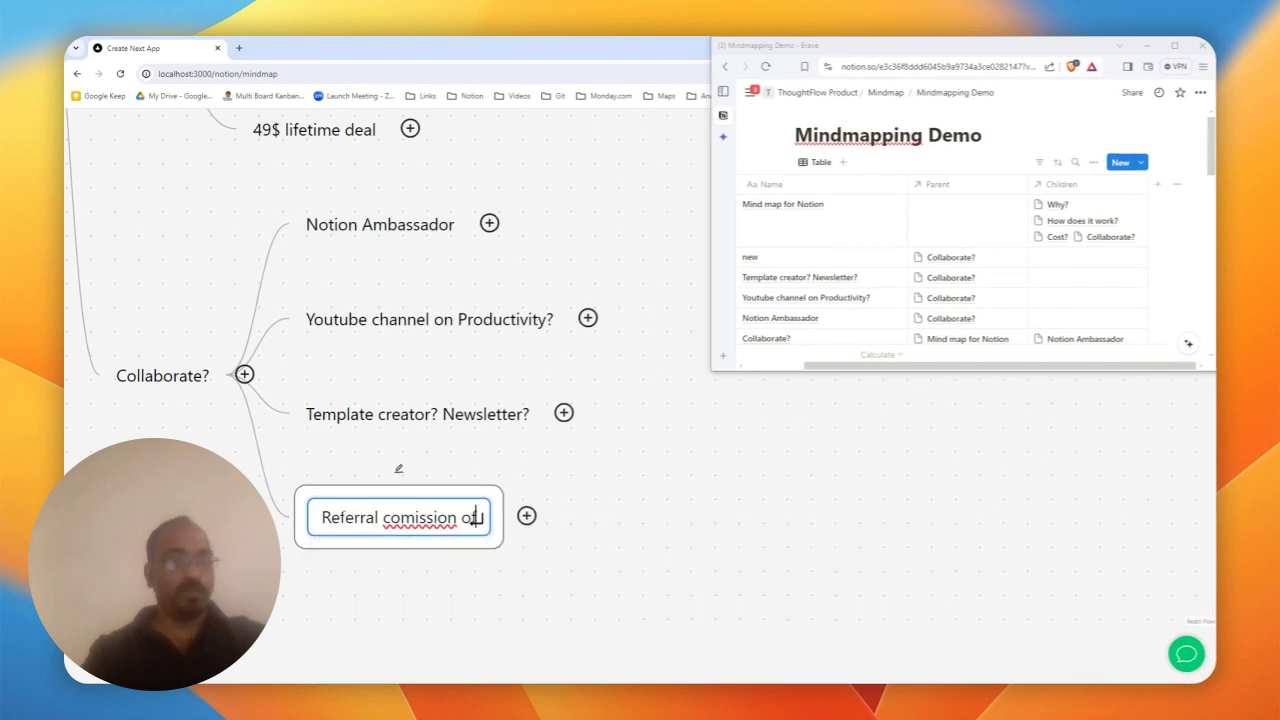
pyautogui.write('f 25%')
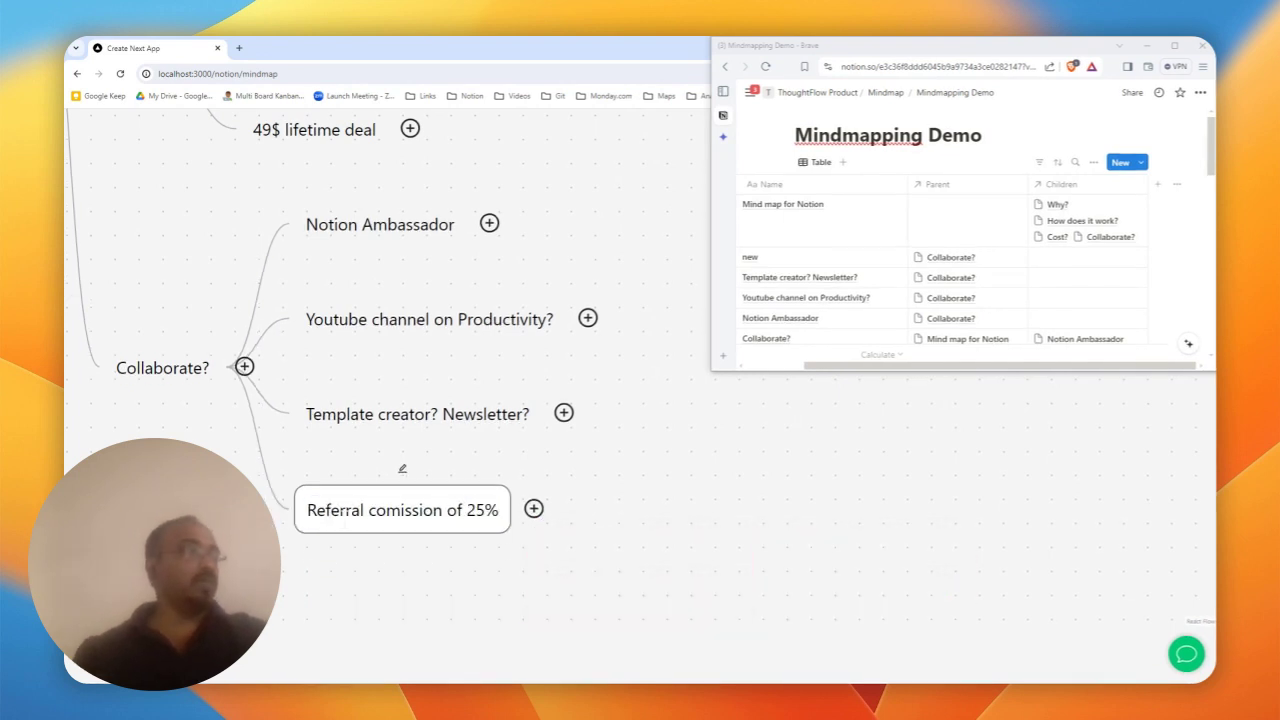
pyautogui.moveTo(163, 271); pyautogui.dragTo(180, 320)
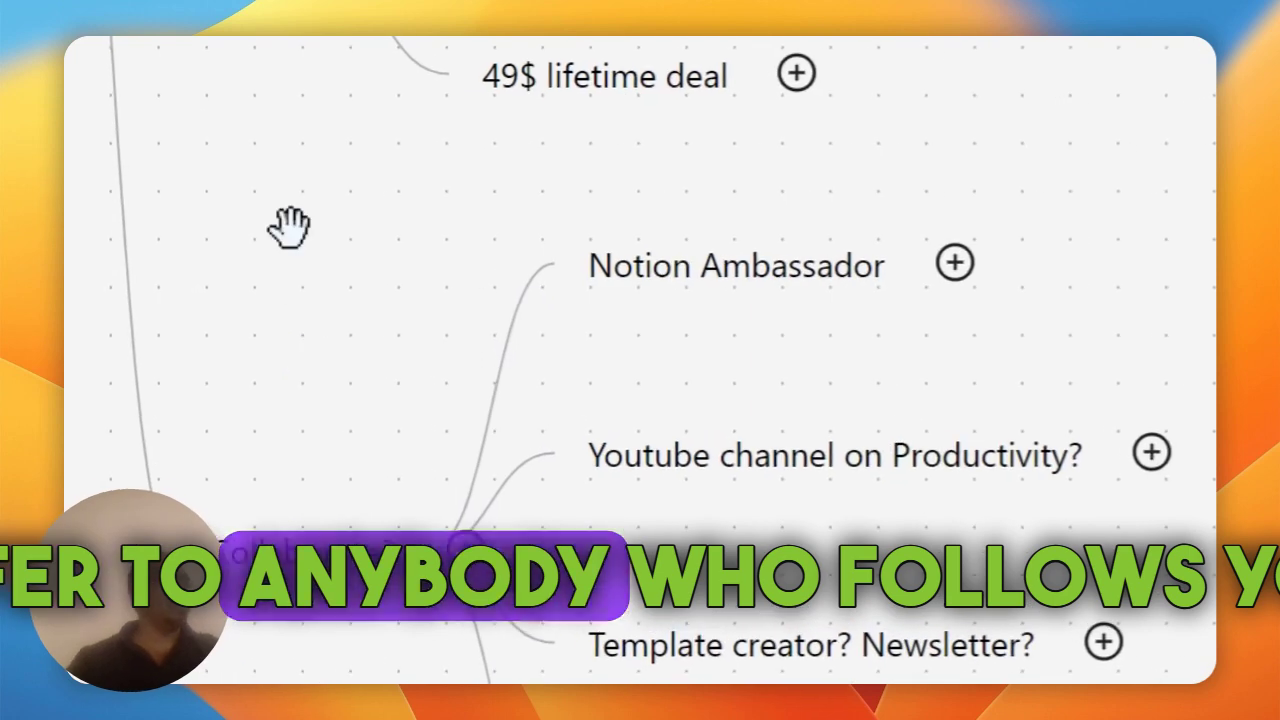
pyautogui.moveTo(287, 195); pyautogui.dragTo(360, 198)
pyautogui.moveTo(786, 525); pyautogui.dragTo(654, 200)
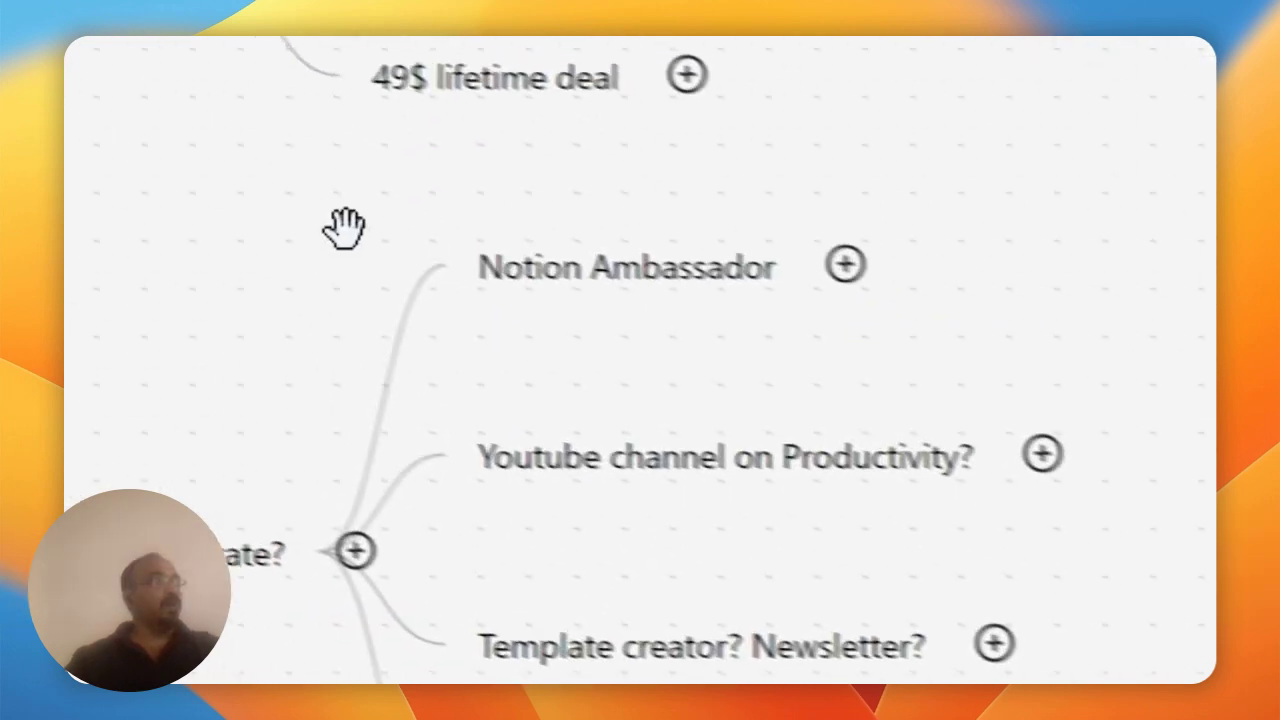
pyautogui.moveTo(262, 199)
pyautogui.mouseDown()
pyautogui.moveTo(529, 483)
pyautogui.moveTo(555, 600)
pyautogui.mouseUp()
pyautogui.moveTo(596, 110); pyautogui.dragTo(573, 424)
pyautogui.moveTo(569, 376); pyautogui.dragTo(726, 474)
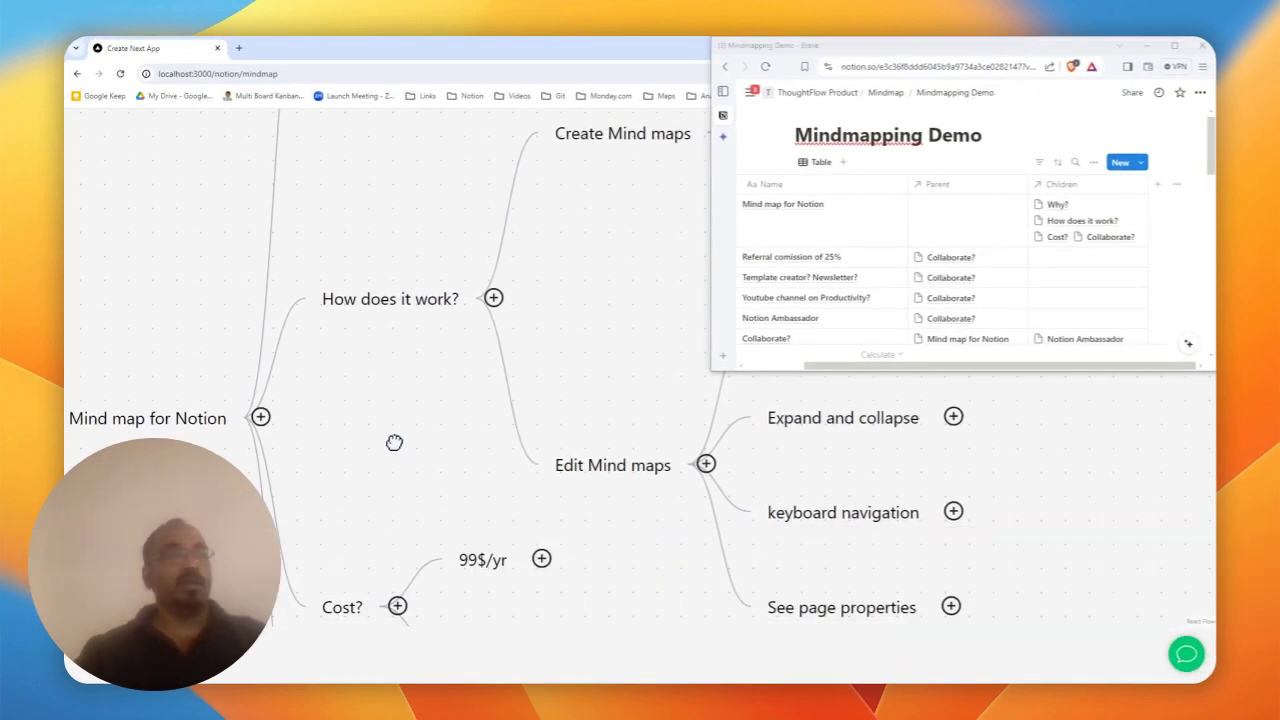
pyautogui.moveTo(343, 431); pyautogui.dragTo(375, 372)
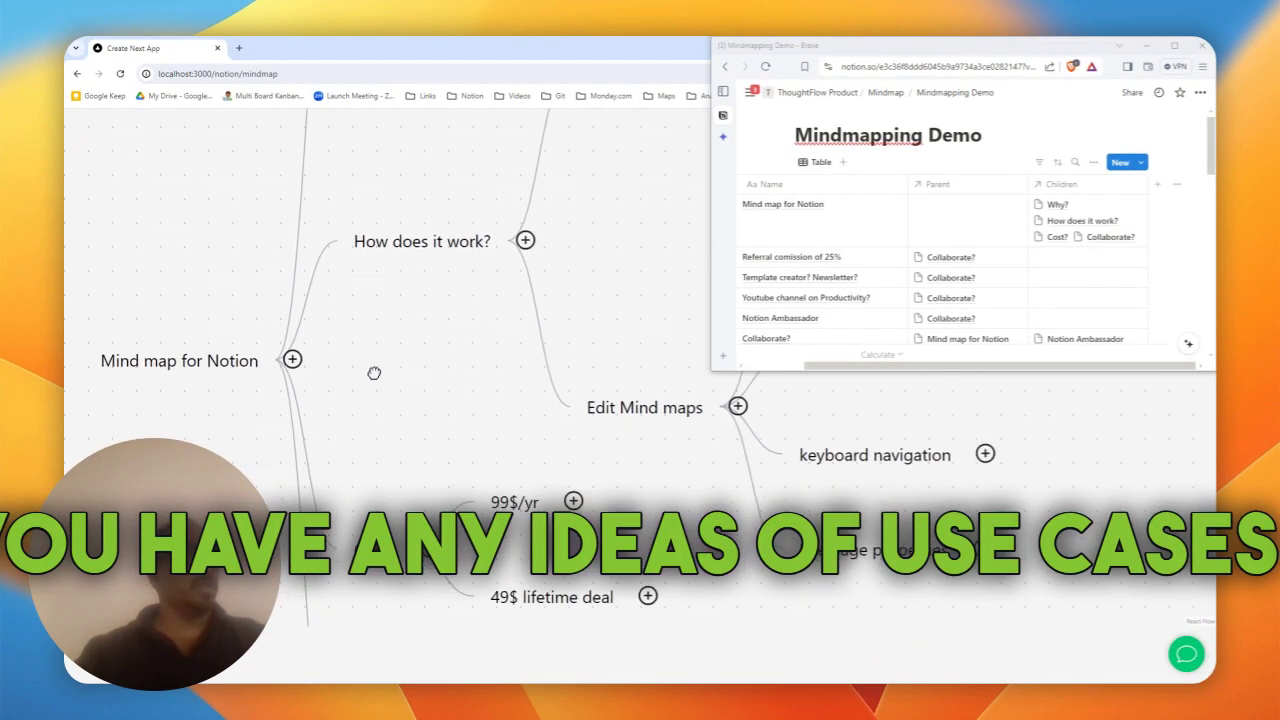